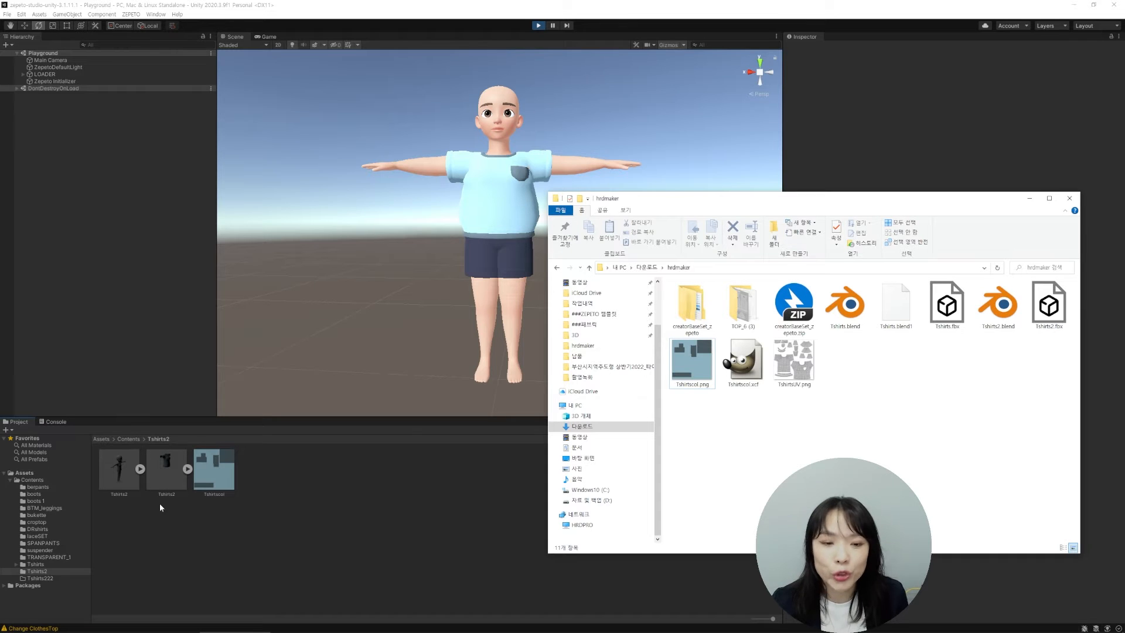
Delete the existing Tshirts2 FBX model and Tshirts2 prefab from the project's Tshirts2 folder.
click(121, 479)
ctrl+click(167, 477)
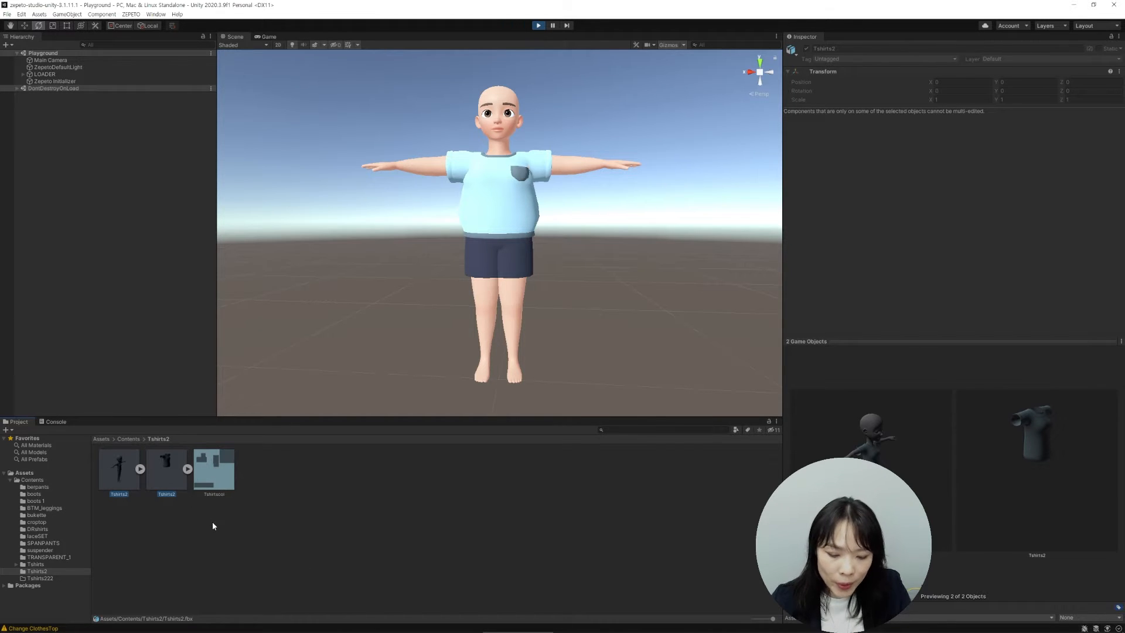
key(Delete)
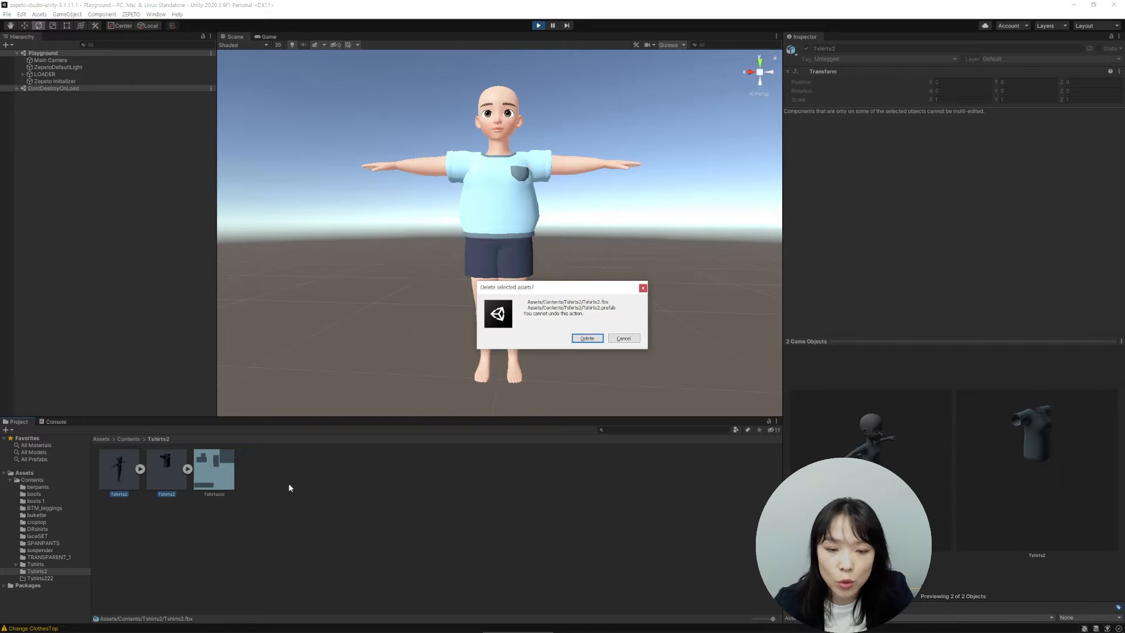
click(581, 340)
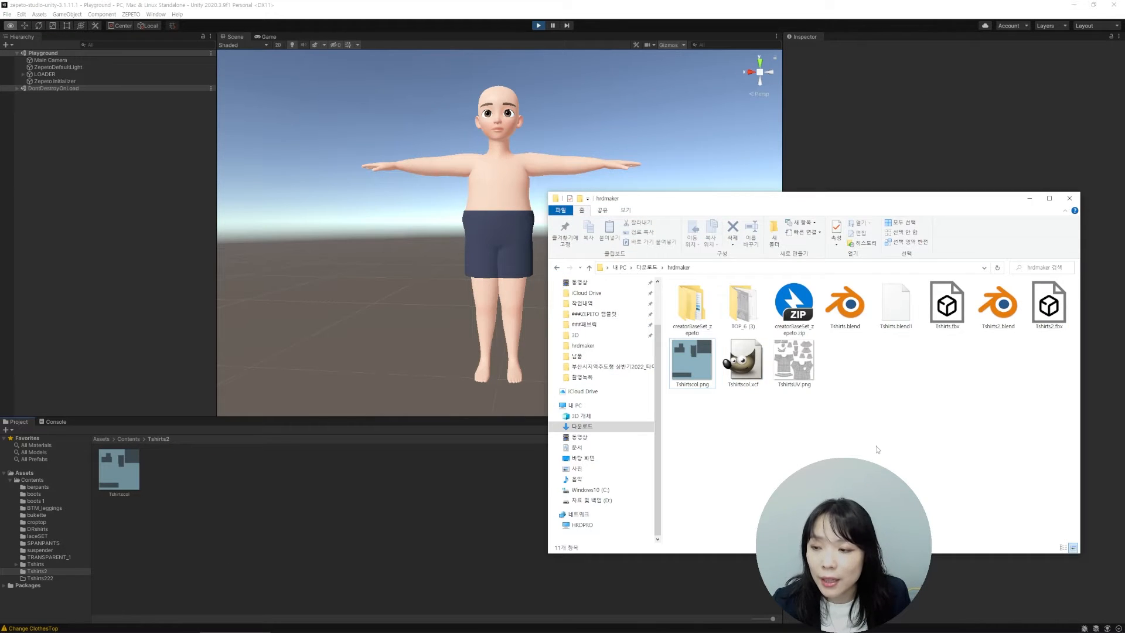
Import Tshirts2.fbx from the hrdmaker folder into the project's Tshirts2 folder and stop play mode.
click(1053, 314)
drag(237, 504, 238, 505)
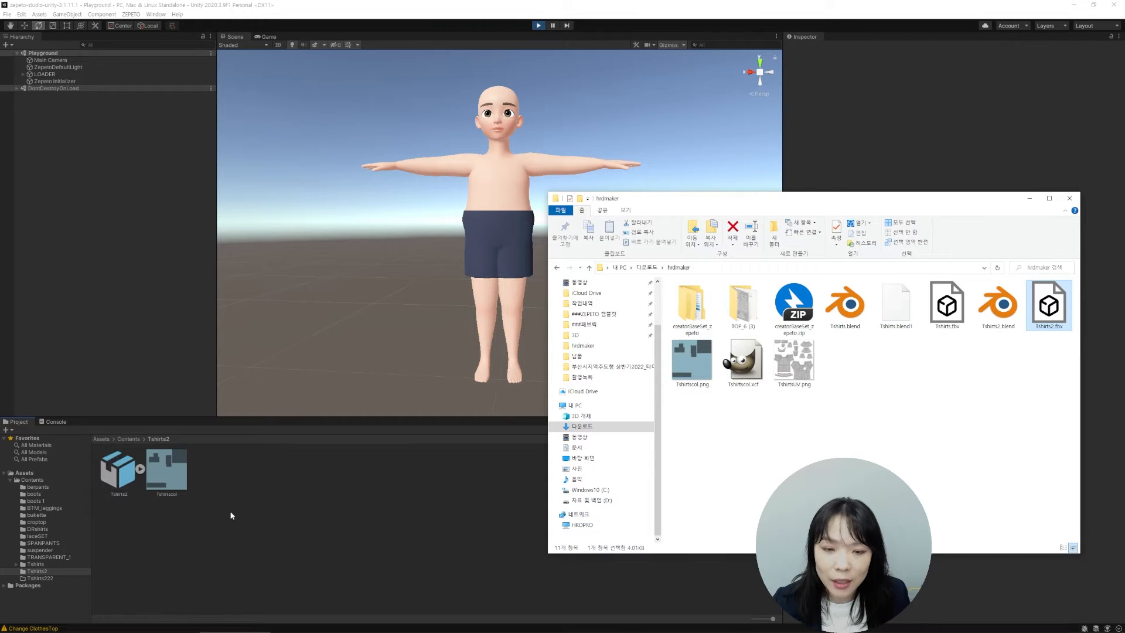
click(286, 511)
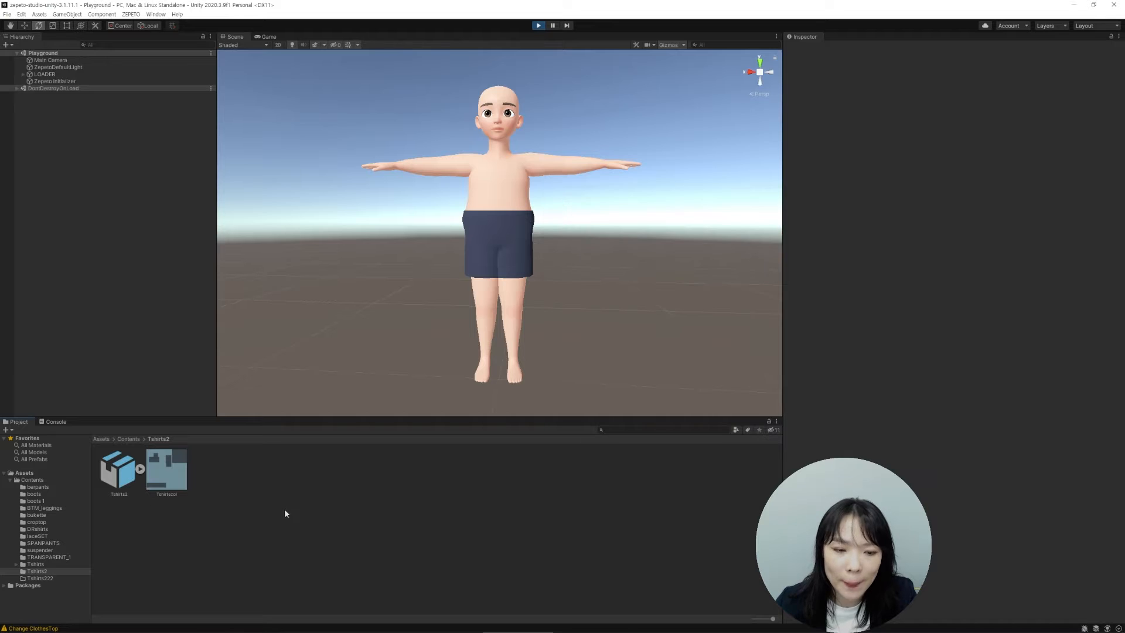
click(539, 26)
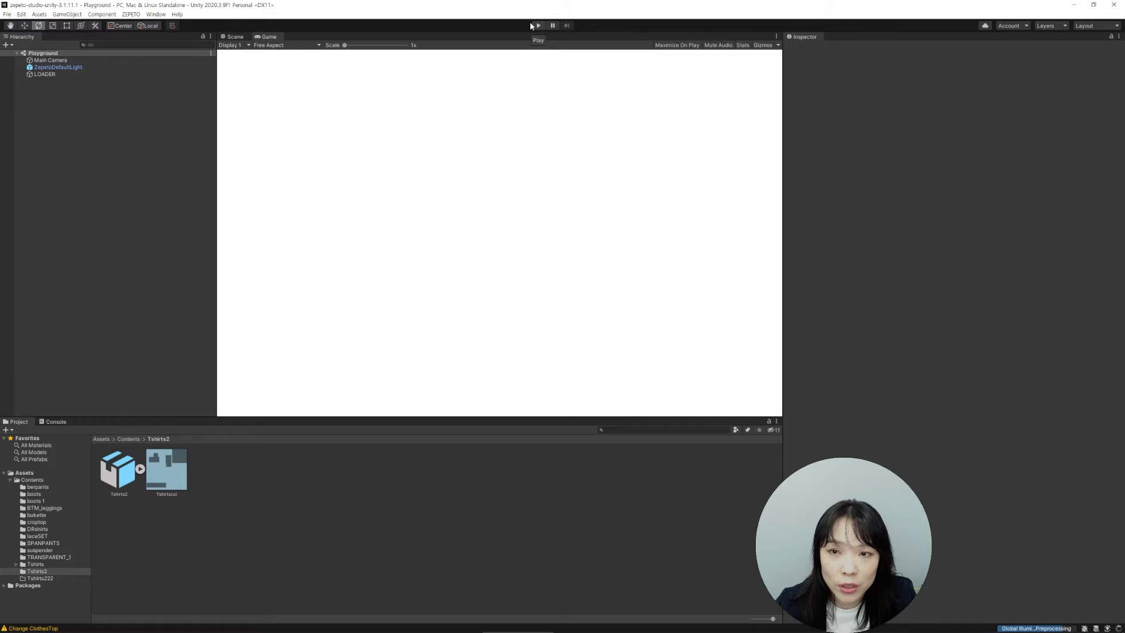
Try to convert the imported Tshirts2 model to ZEPETO style and inspect the model's contents.
click(116, 473)
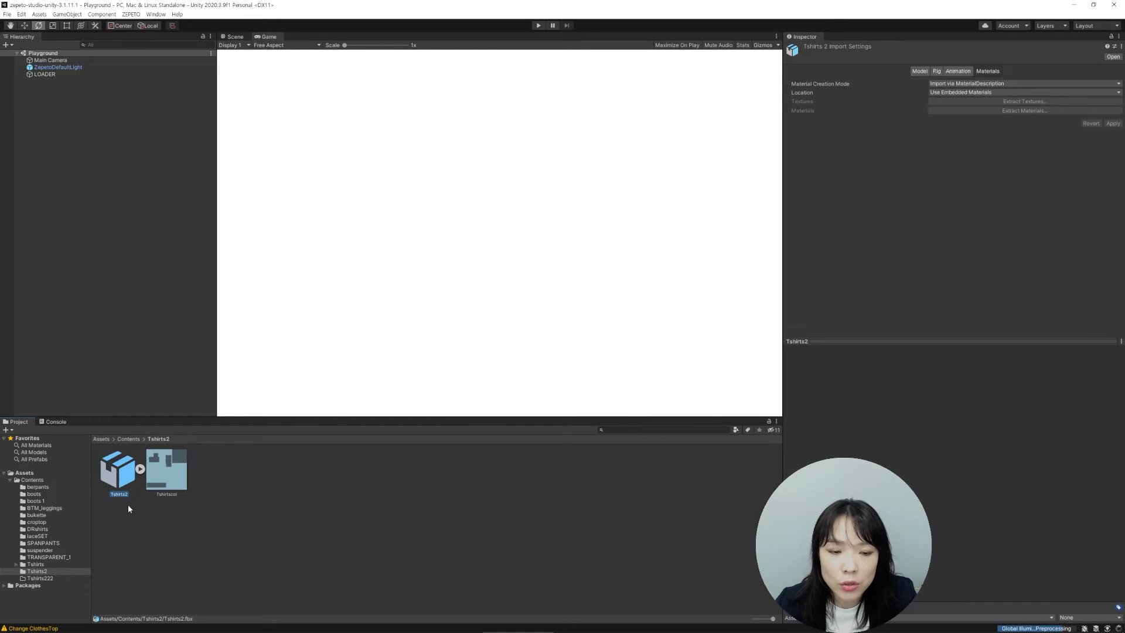
right_click(117, 468)
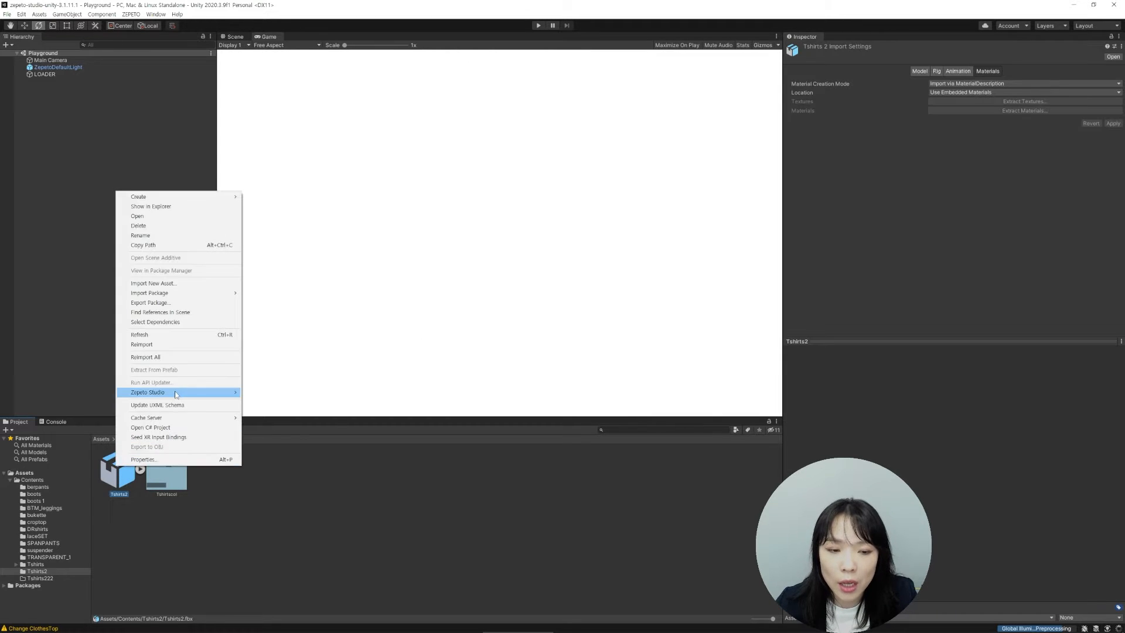
mouse_move(176, 392)
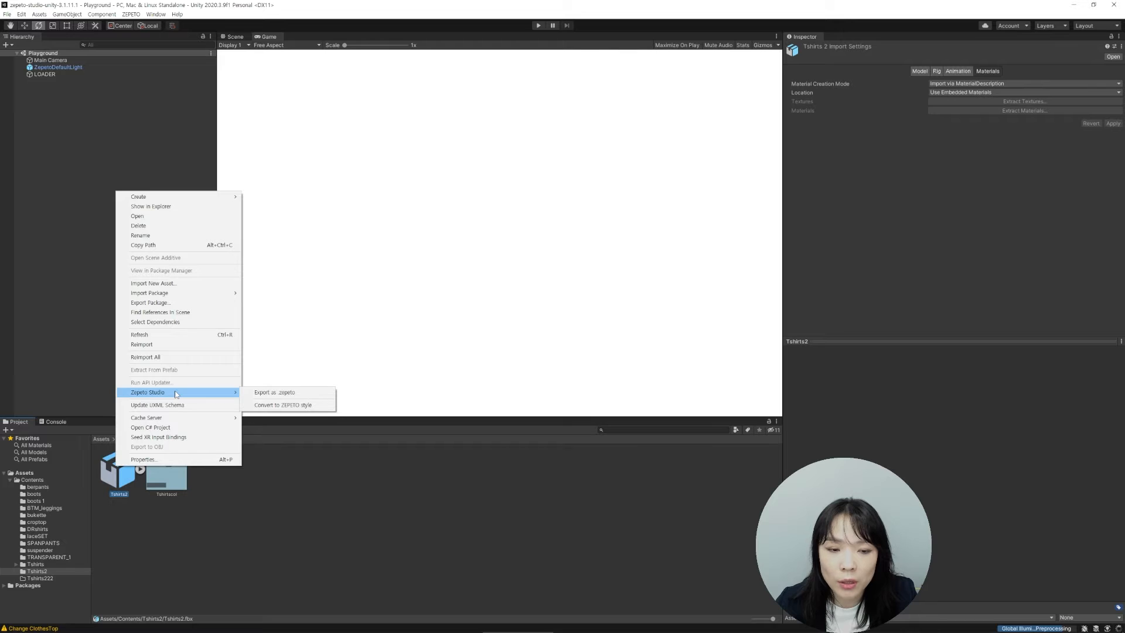
click(294, 405)
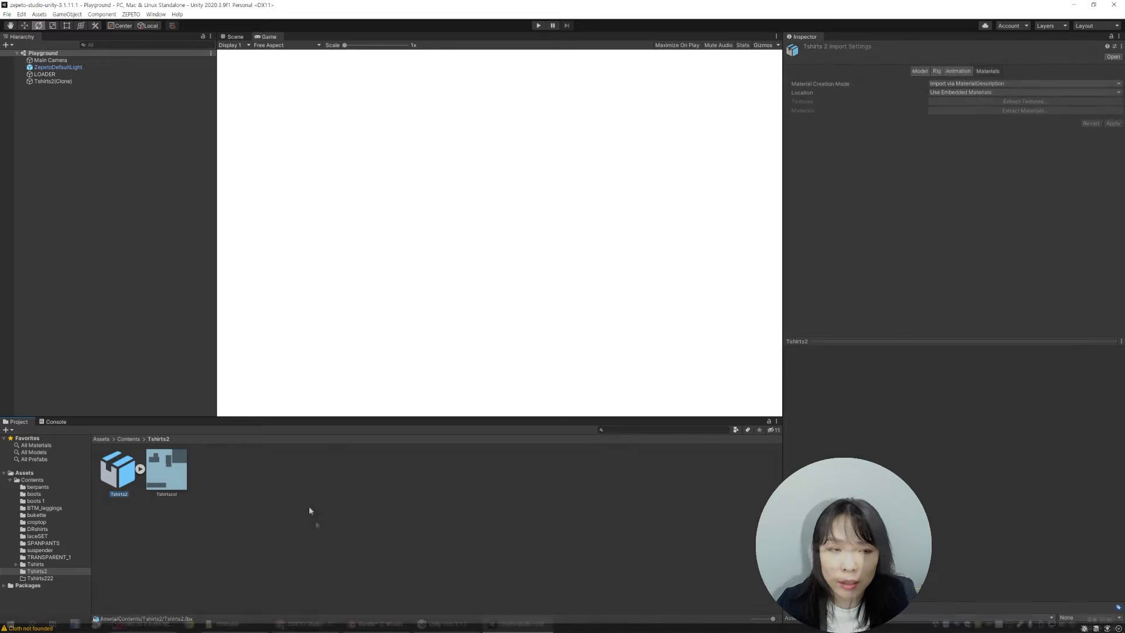
click(140, 470)
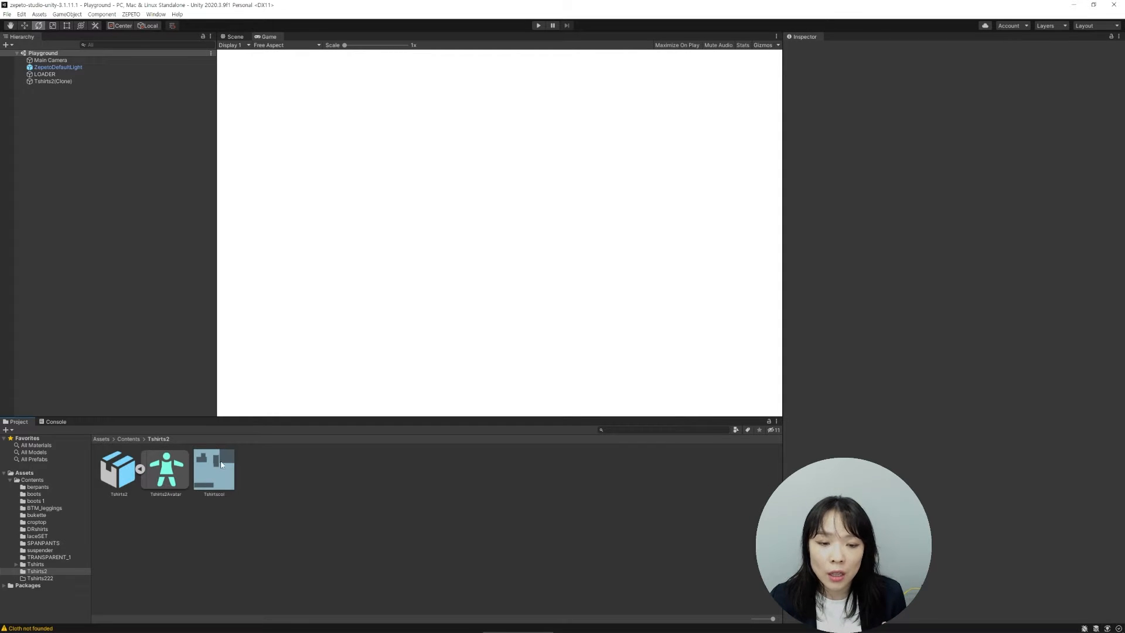
click(140, 469)
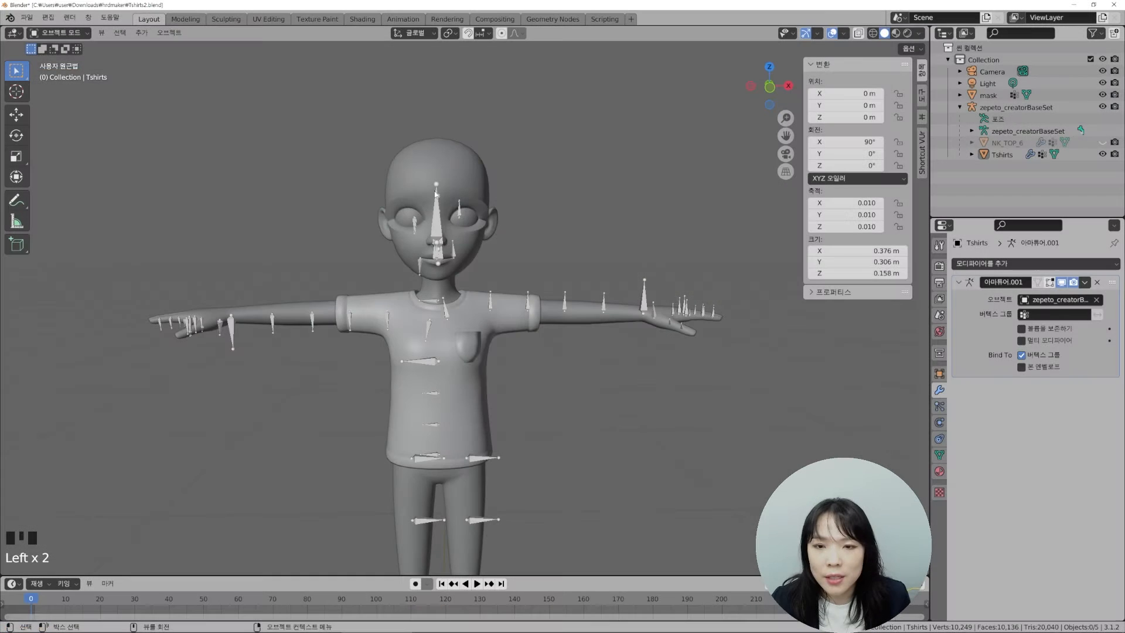
In Blender, select the body mesh, the armature and the T-shirt, and export the selection as FBX, overwriting Tshirts2.fbx in the hrdmaker folder.
click(435, 194)
shift+click(437, 230)
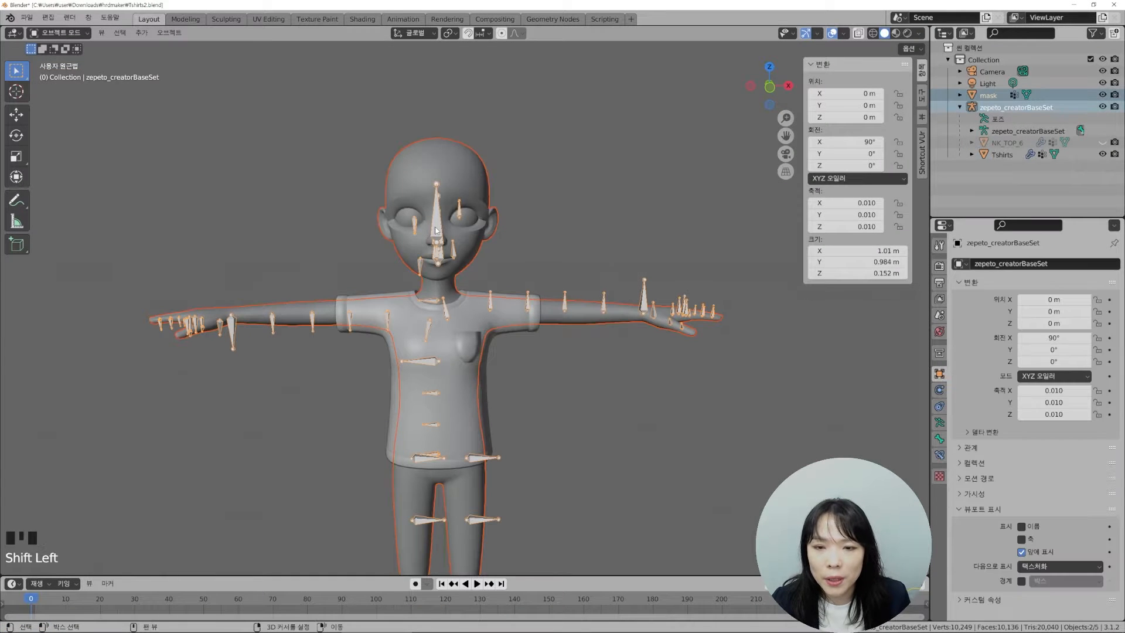
shift+click(461, 396)
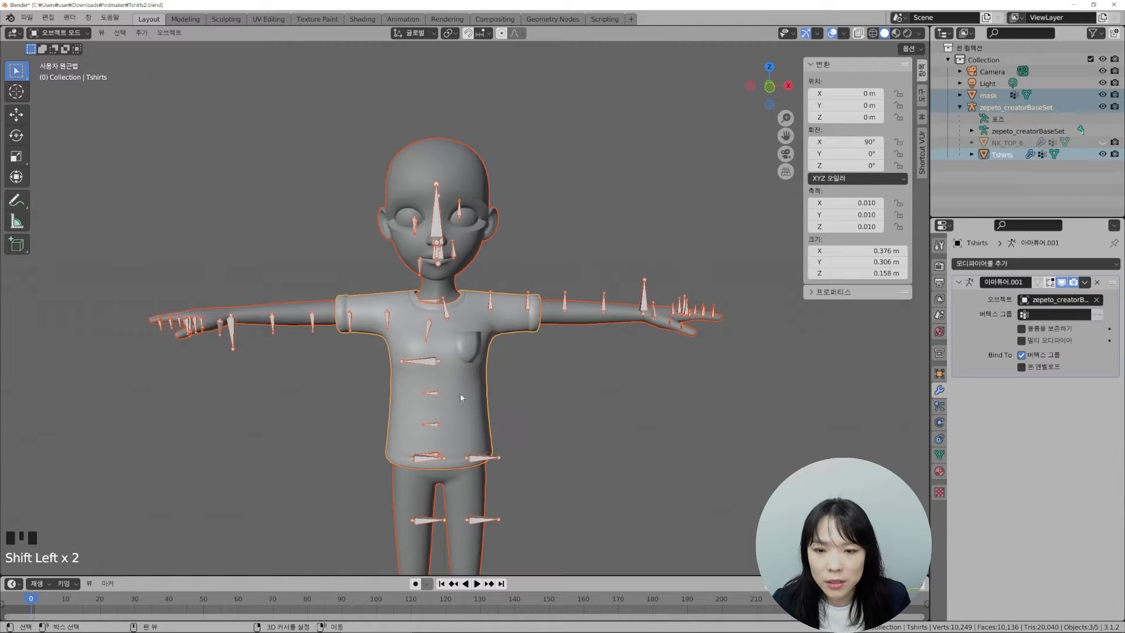
click(26, 17)
mouse_move(84, 191)
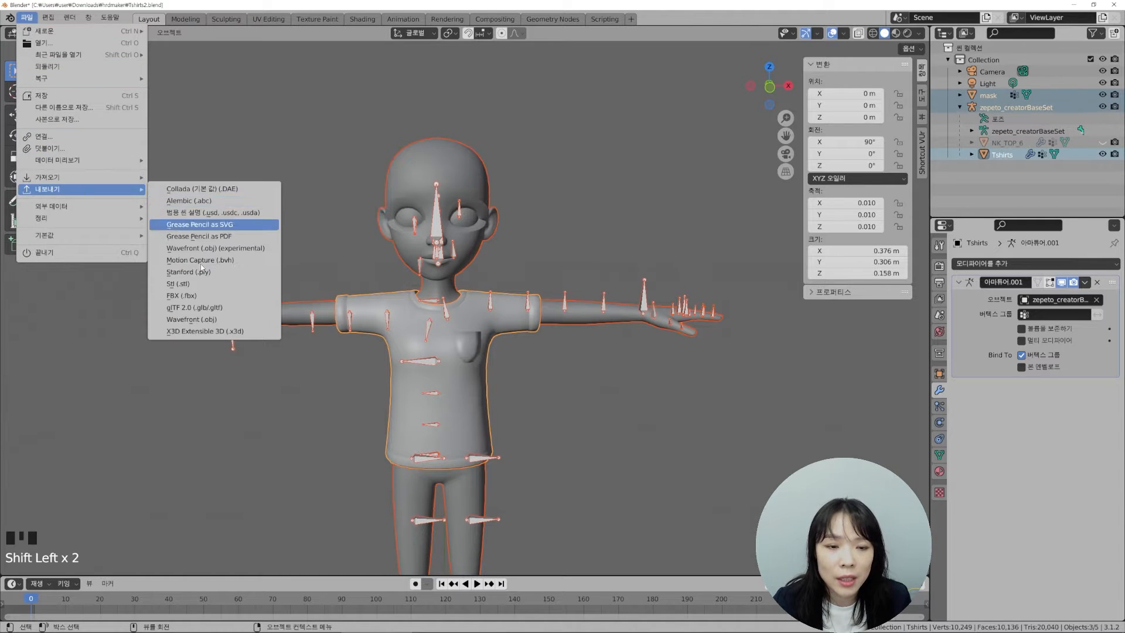
click(203, 307)
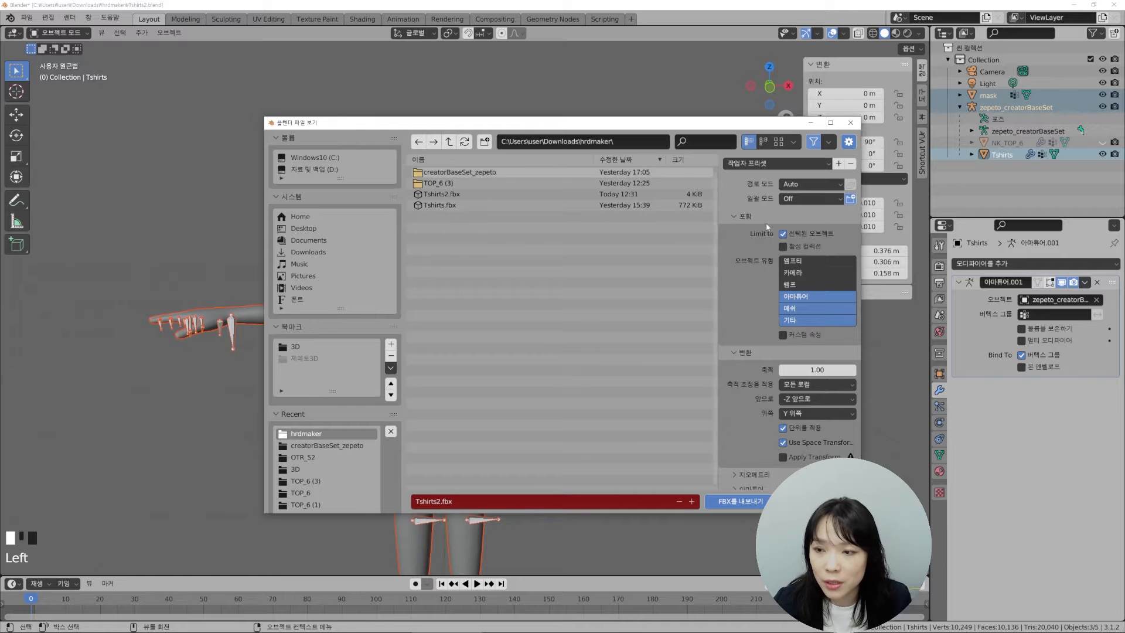
scroll(756, 394, down, 1)
click(740, 501)
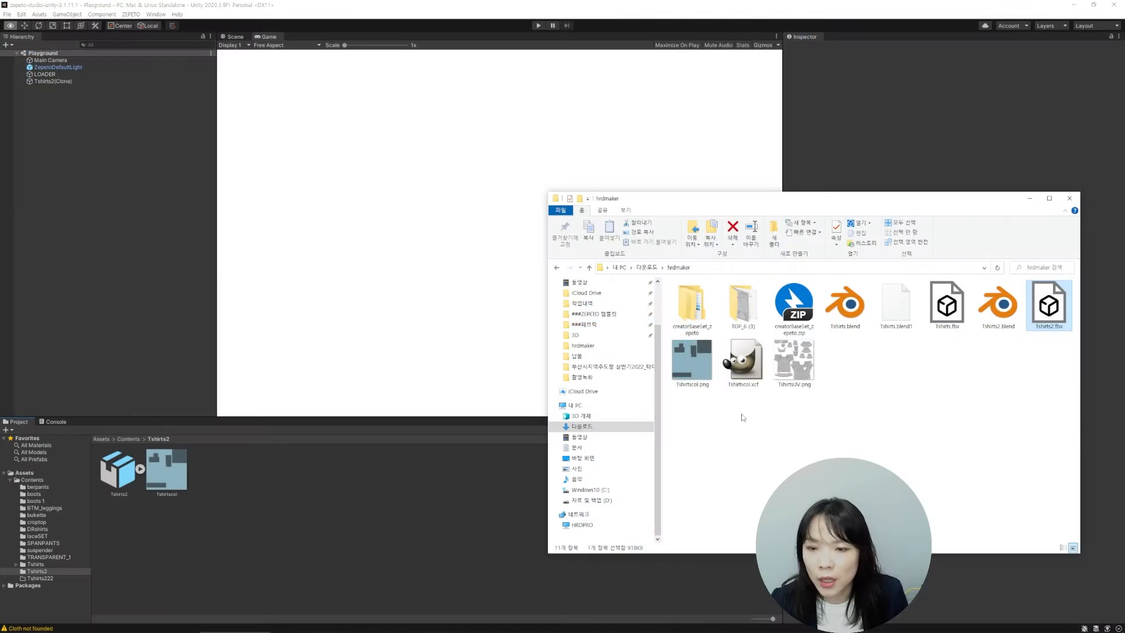
In Unity, delete the faulty Tshirts2 FBX model from the Tshirts2 folder.
click(120, 477)
key(Delete)
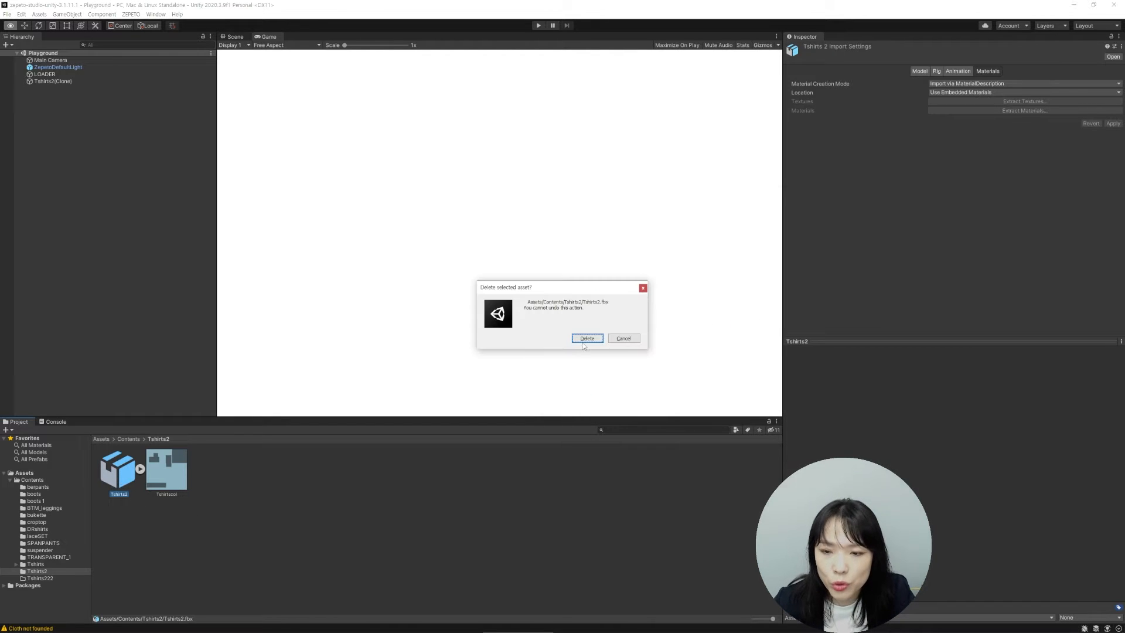
key(Return)
Import the re-exported Tshirts2.fbx into the Tshirts2 folder and turn its preview to check the model from the front.
key(alt+Tab)
drag(1000, 308, 282, 479)
drag(1049, 304, 319, 481)
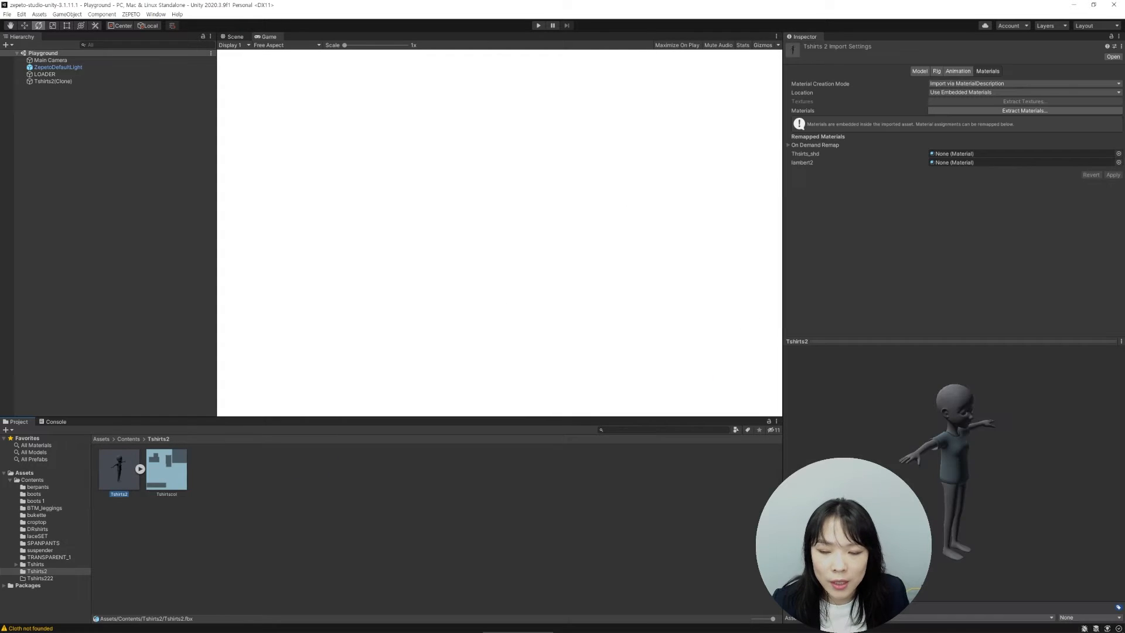
drag(964, 507, 856, 476)
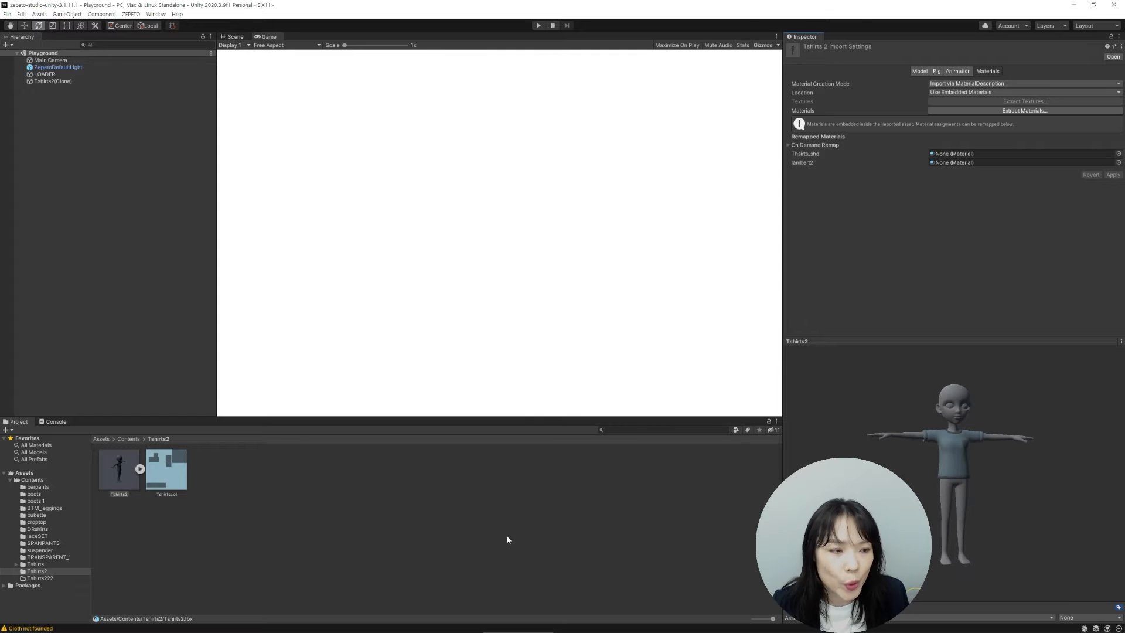
Convert the Tshirts2 model to ZEPETO style and preview the generated shirt prefab.
right_click(125, 470)
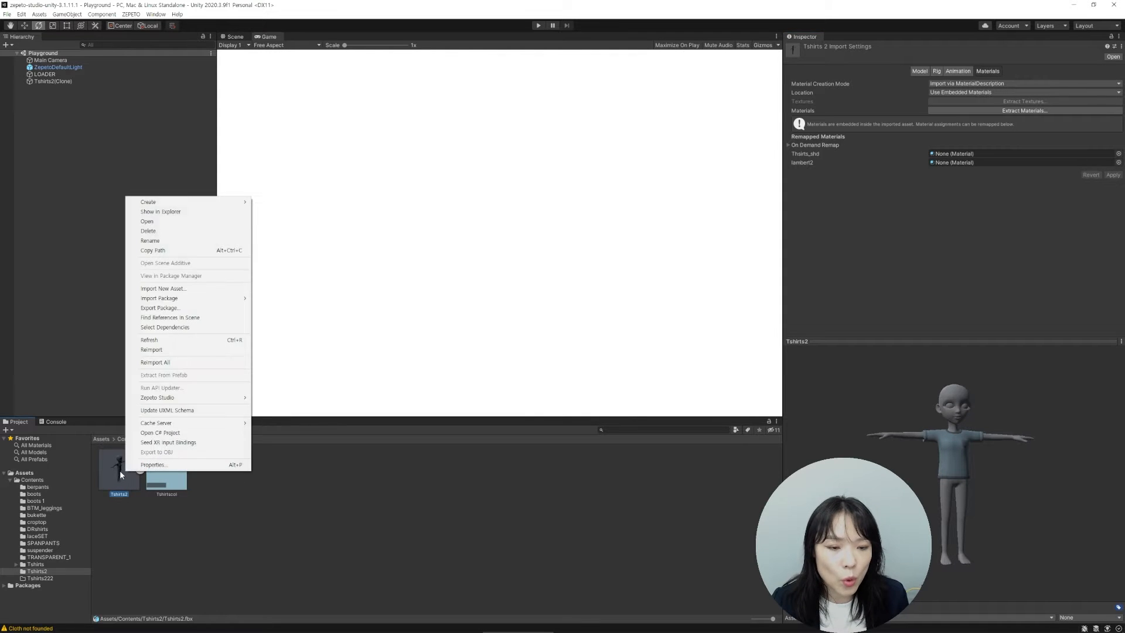
mouse_move(153, 398)
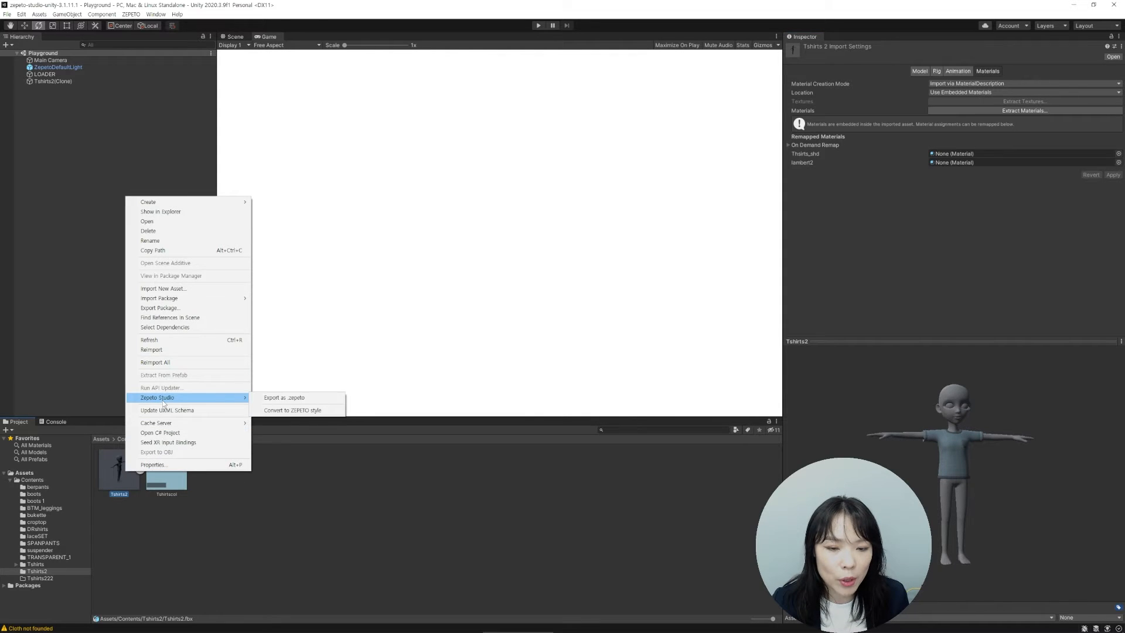
click(283, 411)
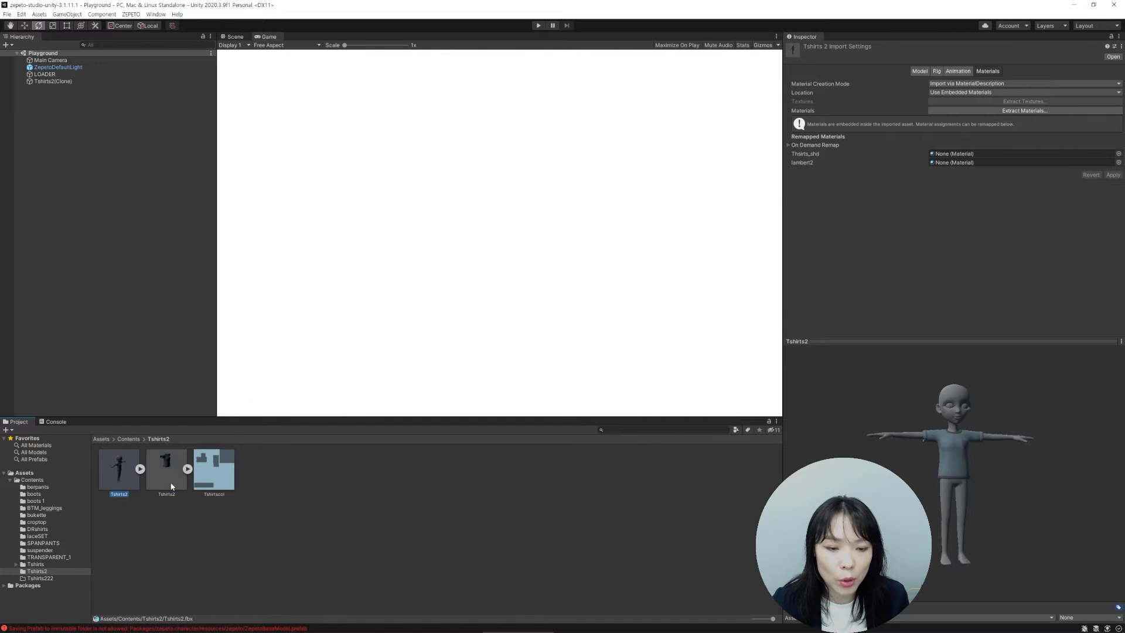
click(173, 487)
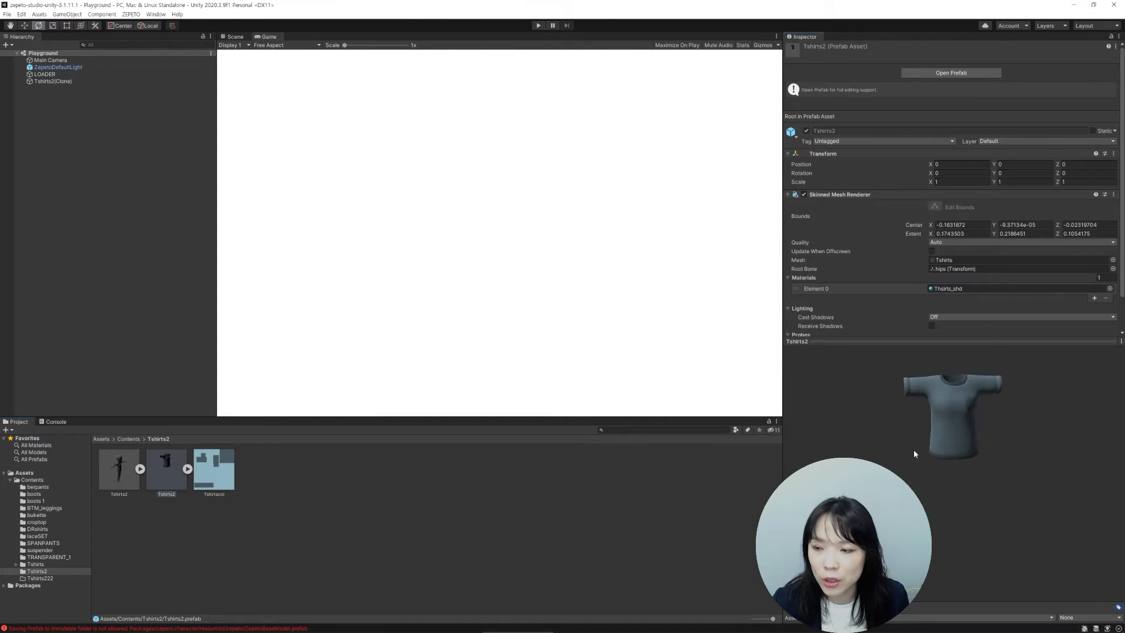
Run play mode with LOADER selected and assign the Tshirts2 prefab to its ClothesTop slot.
click(50, 76)
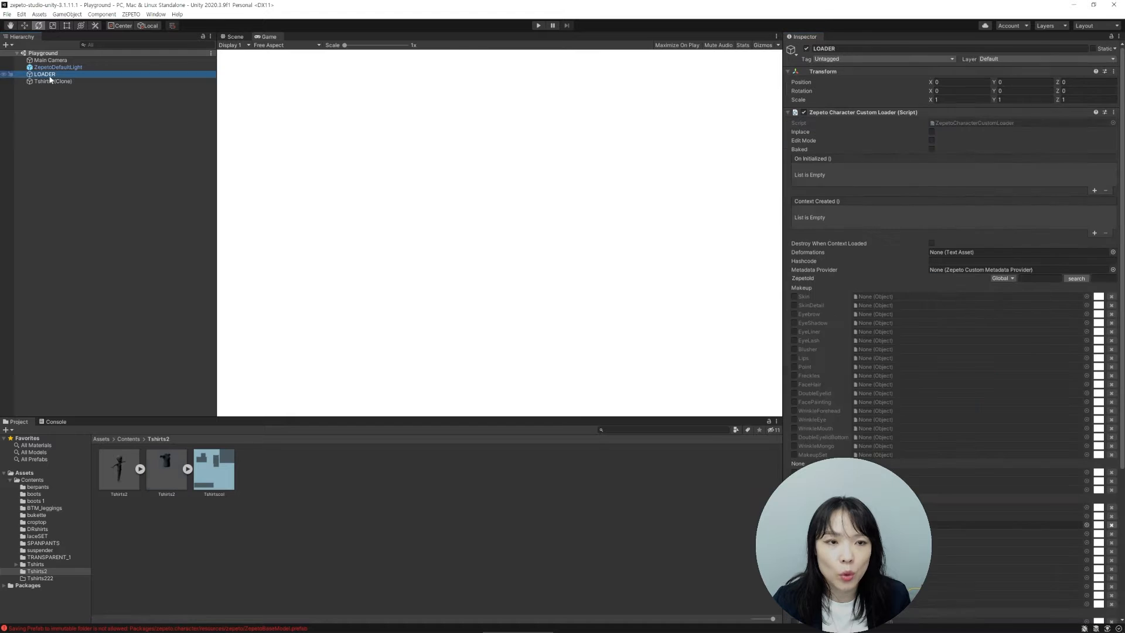
click(538, 25)
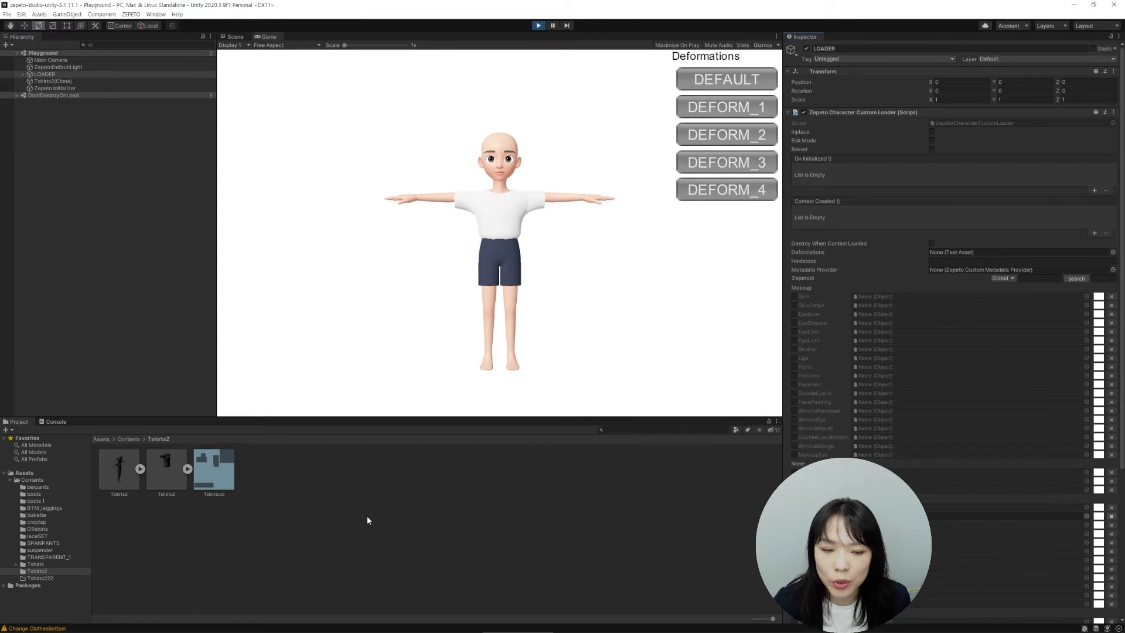
drag(165, 476, 240, 377)
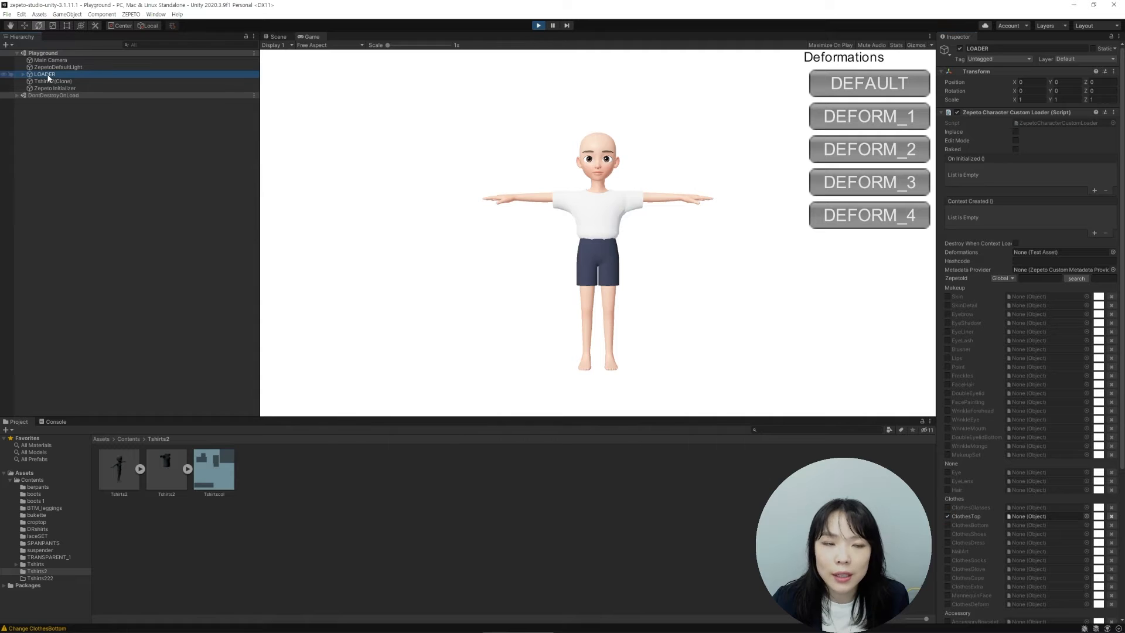
click(170, 480)
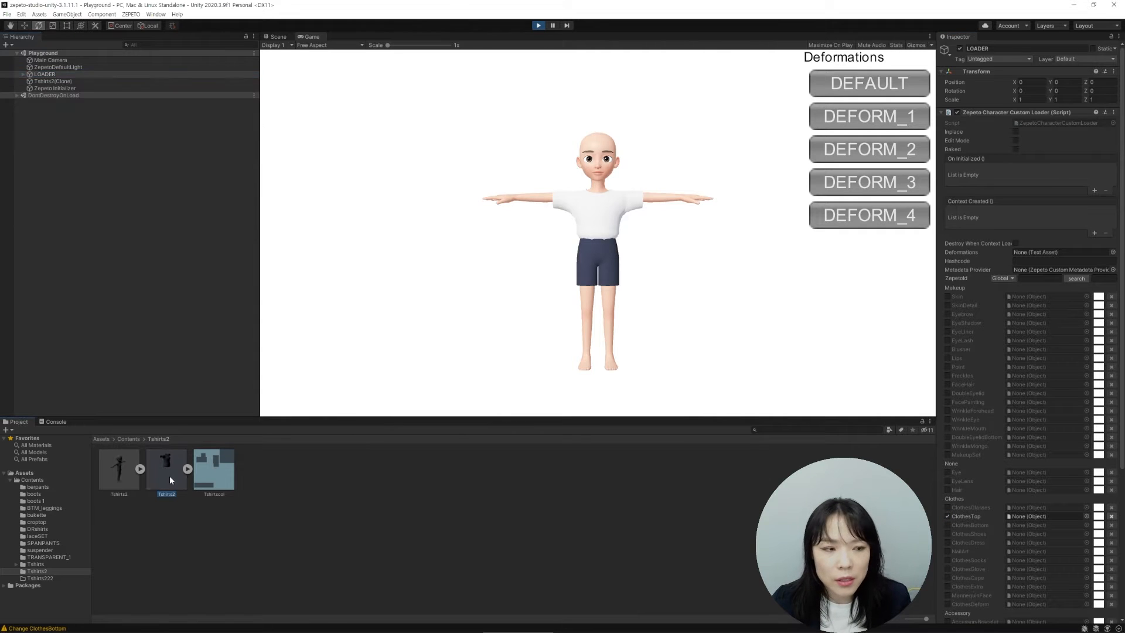
drag(169, 475, 1039, 517)
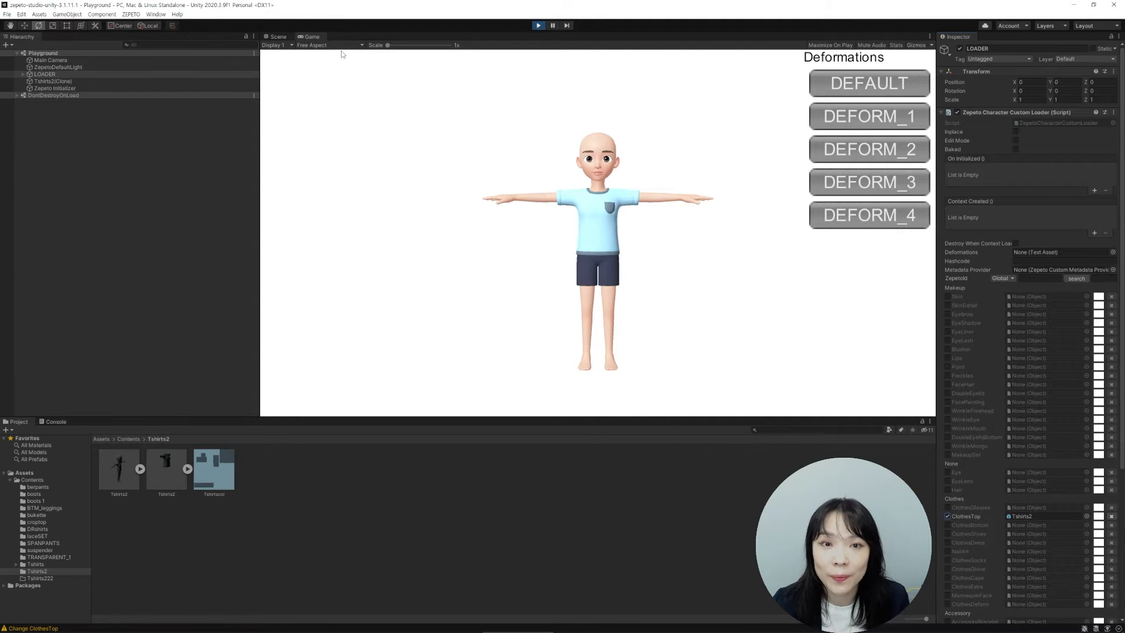
Apply the DEFORM_3 body shape and examine the shirt's fit from several angles in the Scene view, rotating the avatar.
click(865, 186)
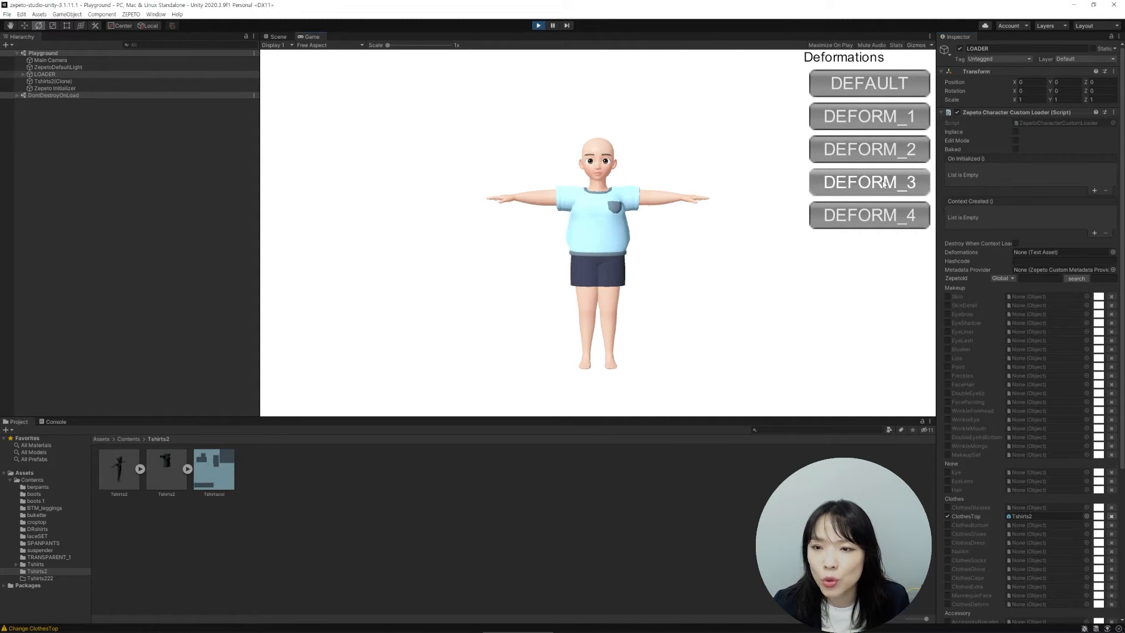
click(278, 37)
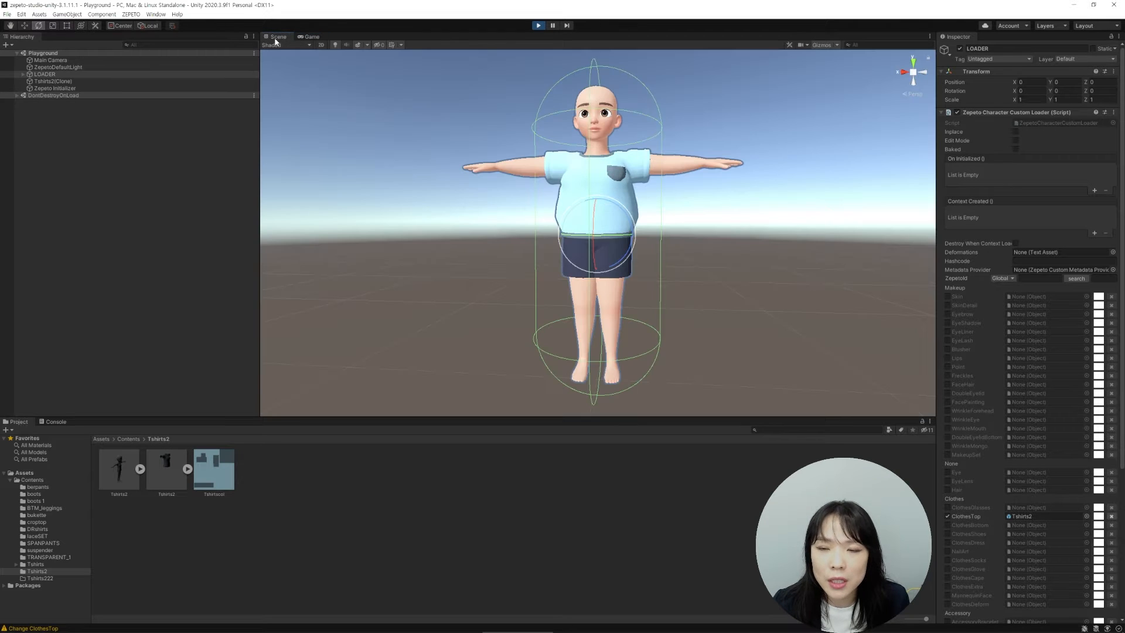
mouse_move(619, 253)
mouse_down()
mouse_move(589, 234)
mouse_move(603, 266)
mouse_move(578, 262)
mouse_move(629, 262)
mouse_move(510, 269)
mouse_move(638, 268)
mouse_move(598, 240)
mouse_move(626, 241)
mouse_up()
scroll(594, 237, up, 8)
middle_drag(649, 227, 607, 271)
mouse_move(585, 299)
mouse_down()
mouse_move(525, 308)
mouse_move(599, 307)
mouse_move(582, 311)
mouse_up()
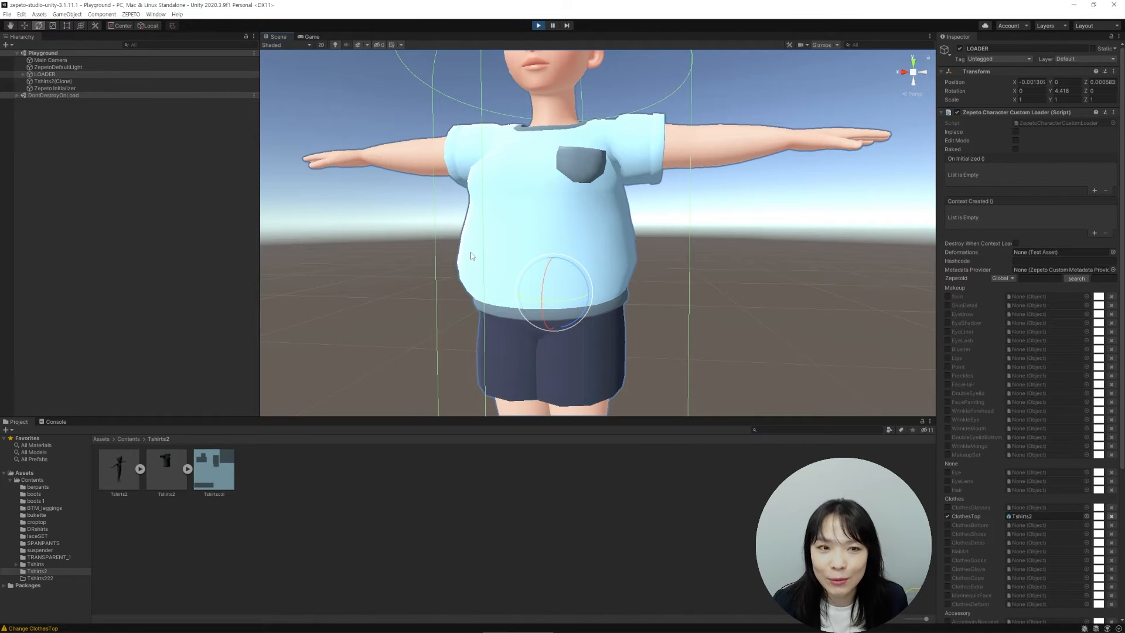
drag(558, 300, 225, 190)
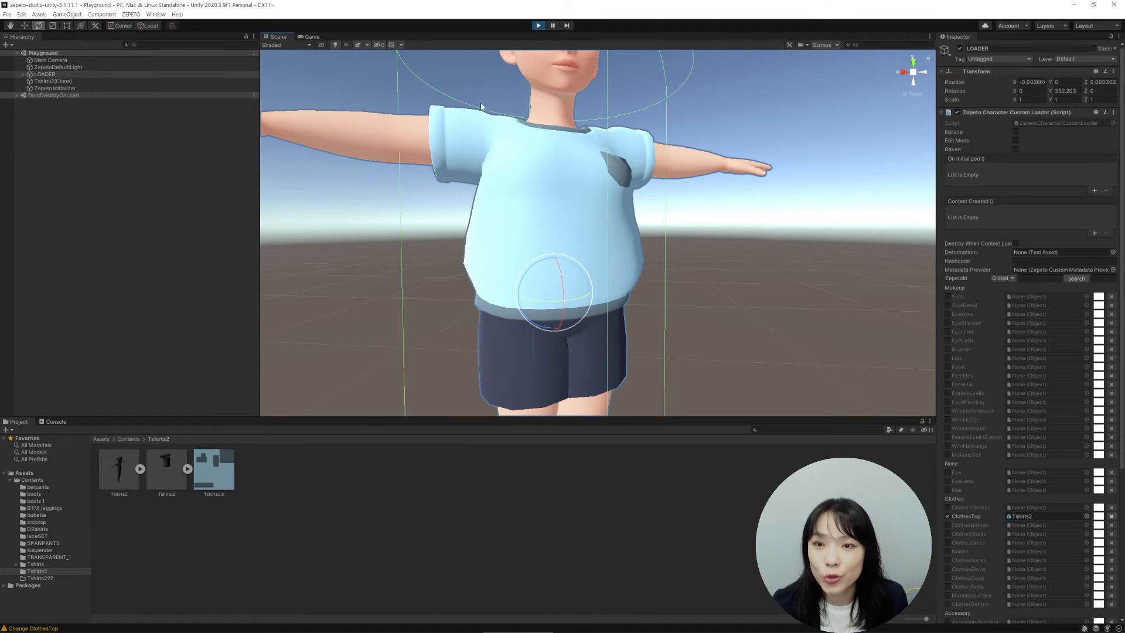
Stop play mode and export the Tshirts2 prefab as a .zepeto file.
click(539, 25)
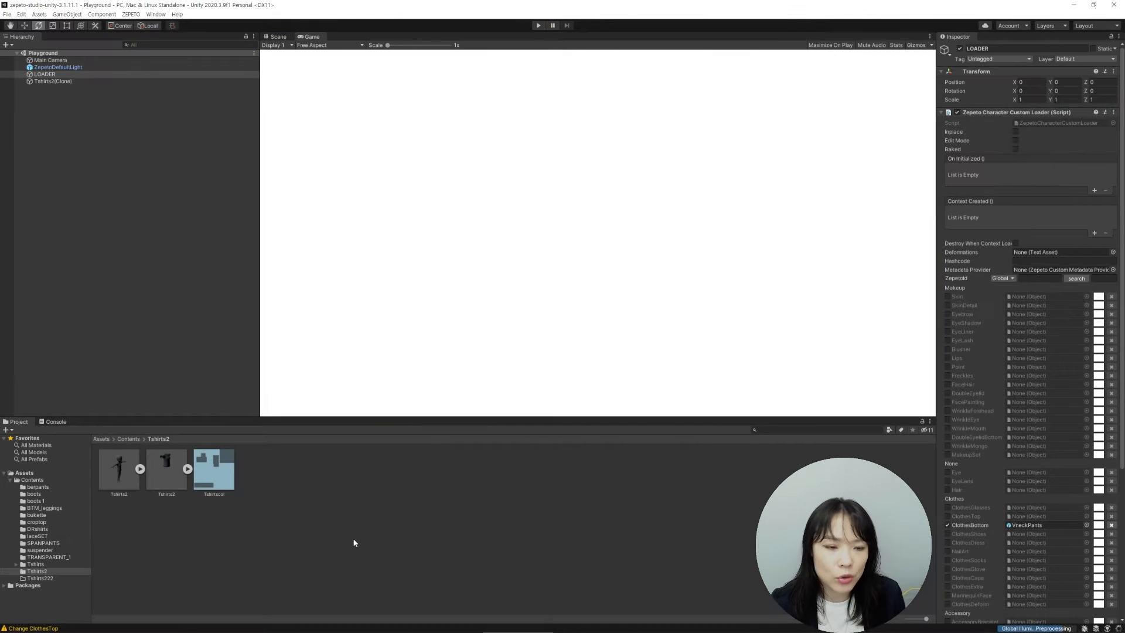
click(167, 474)
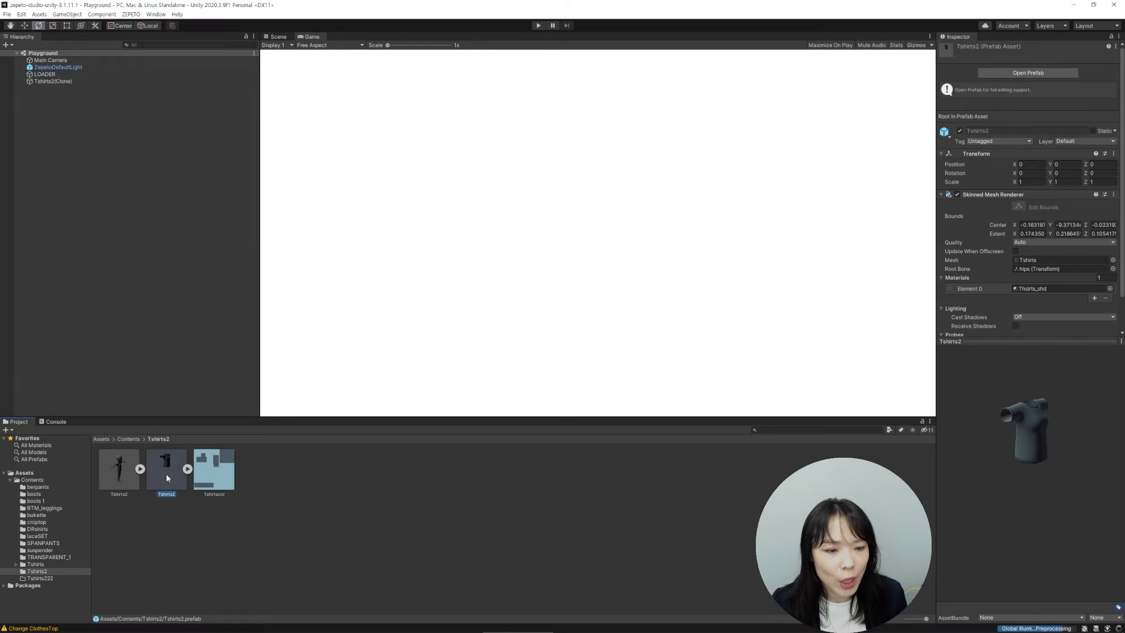
right_click(171, 476)
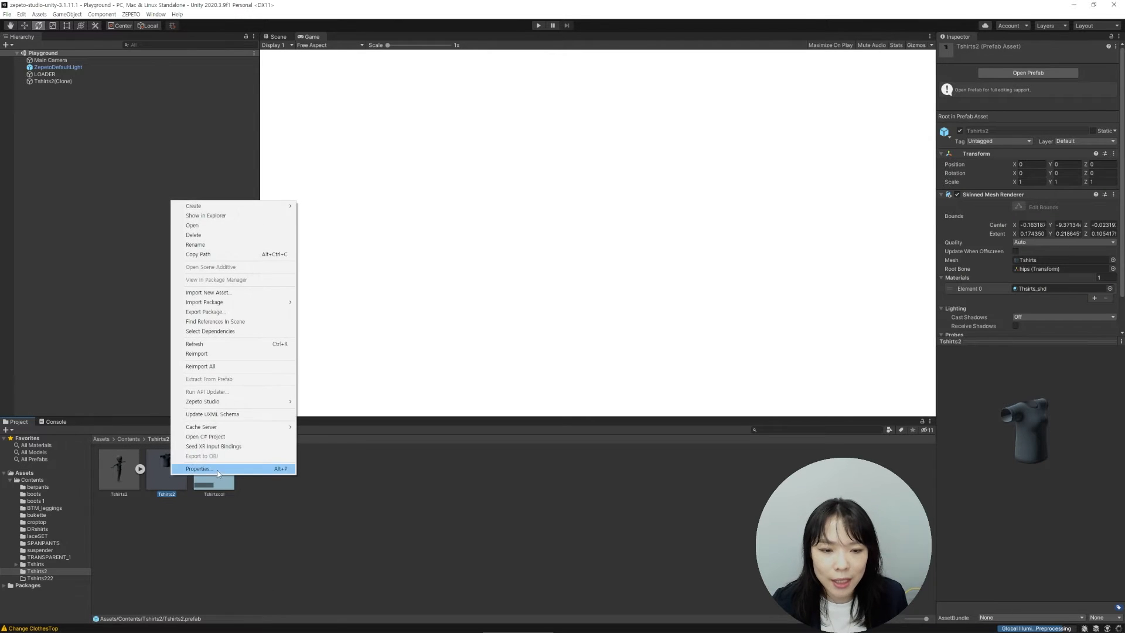
mouse_move(228, 404)
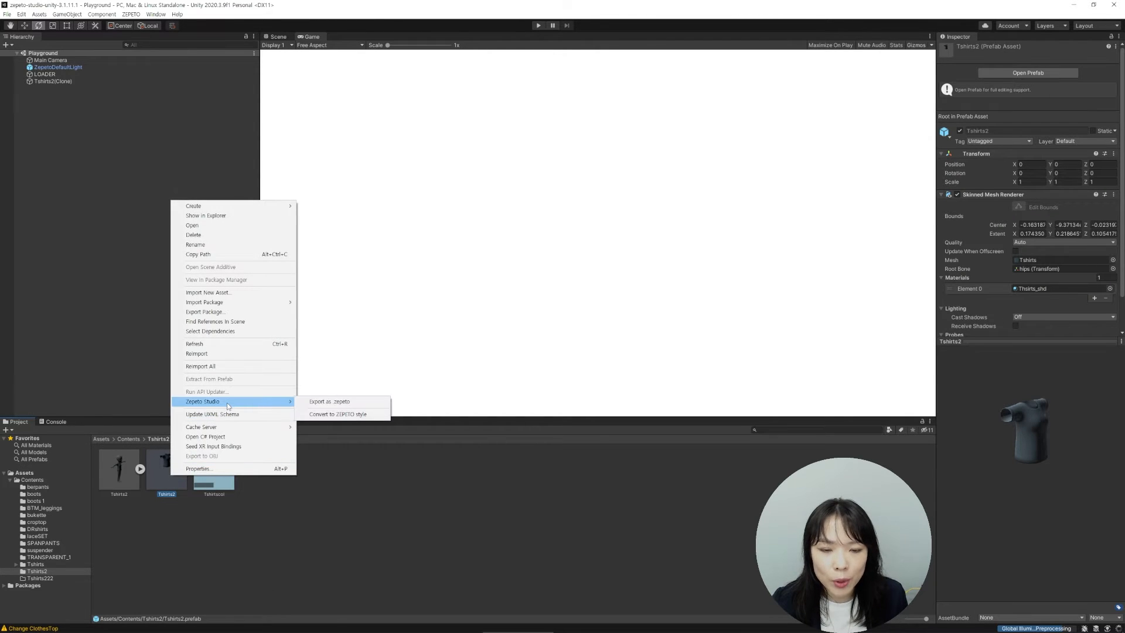
click(359, 402)
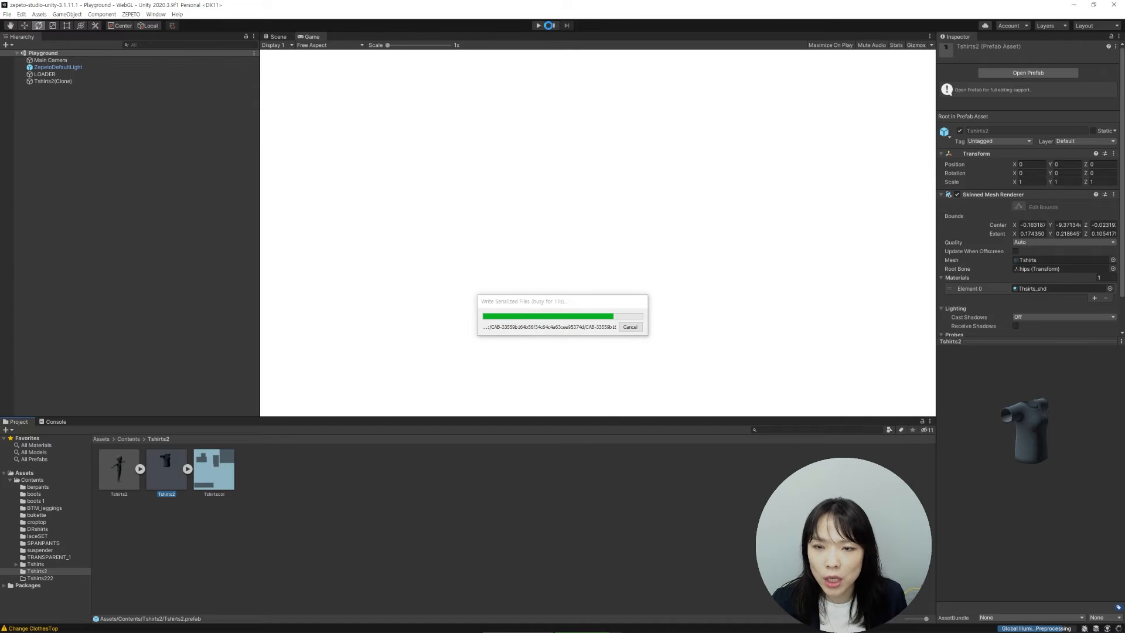
click(206, 483)
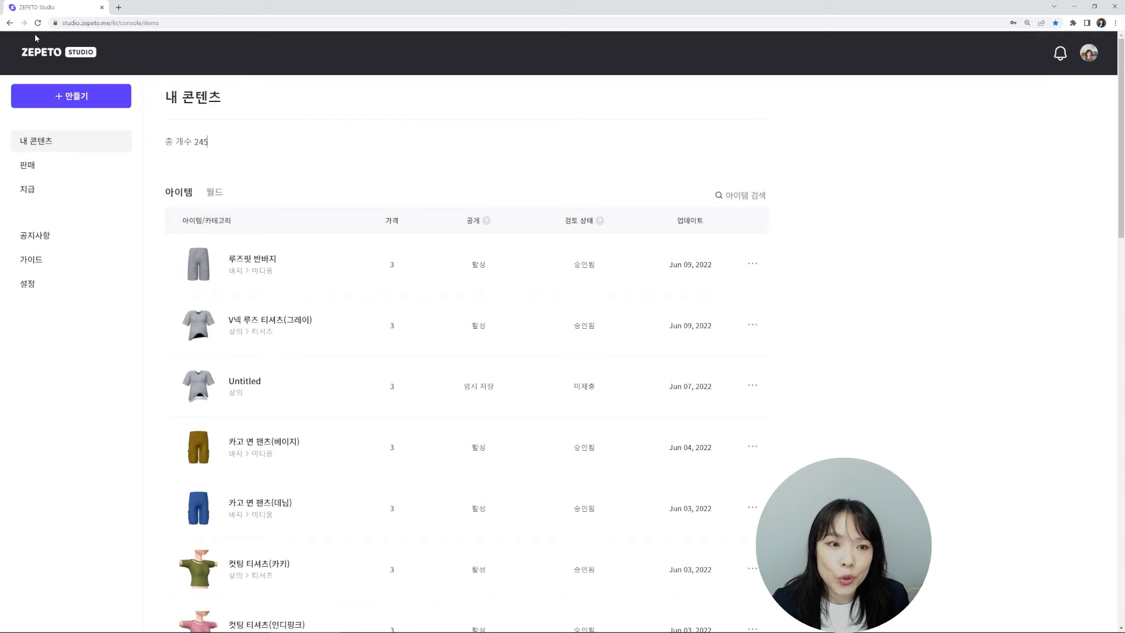
Switch to ZEPETO Studio in the browser and start a new item from a 3D file in the tops (상의) category.
click(77, 106)
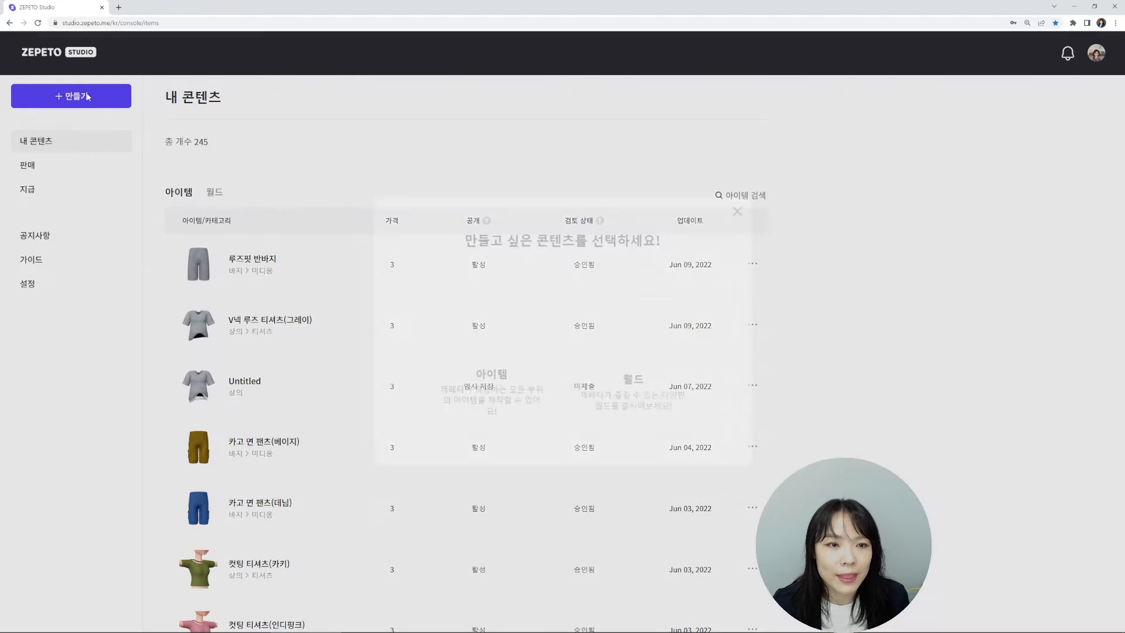
click(493, 321)
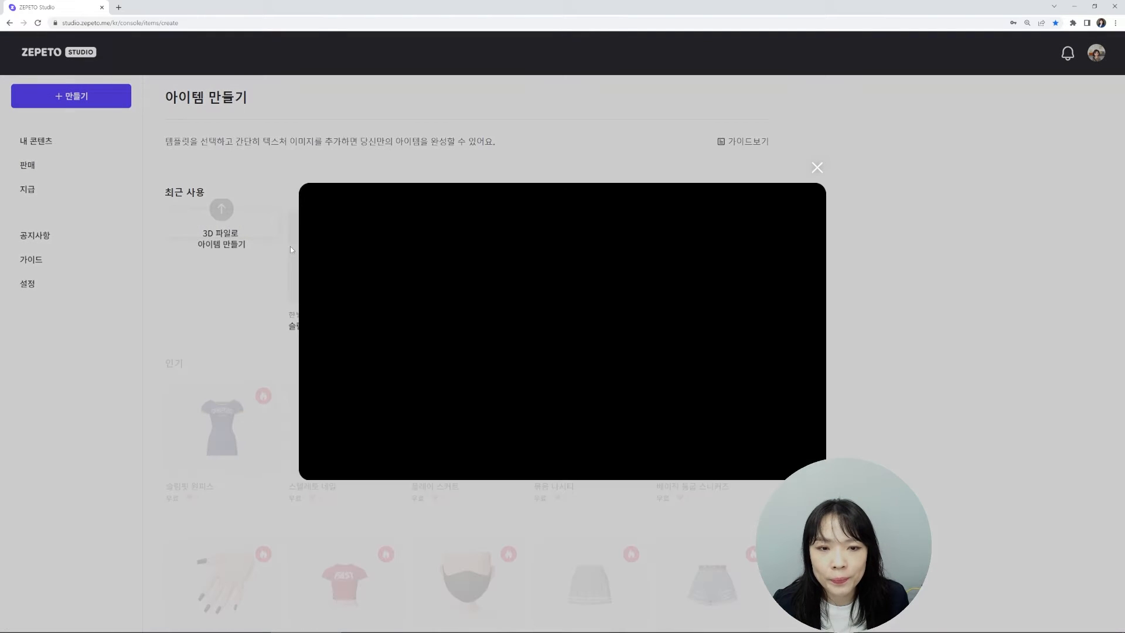
click(230, 252)
click(223, 251)
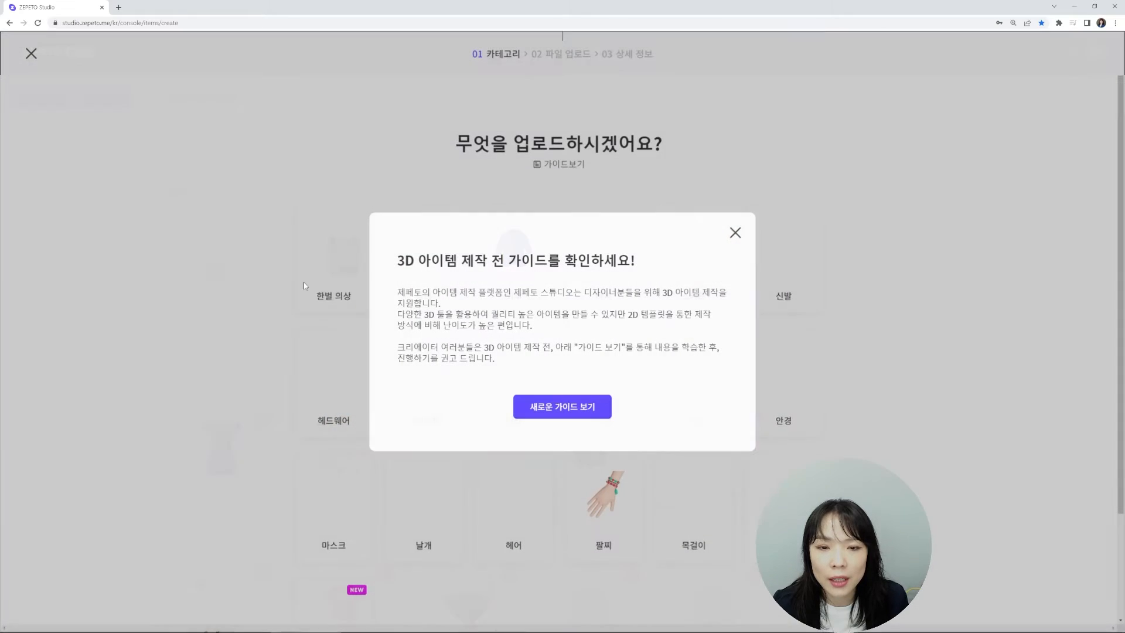
click(735, 235)
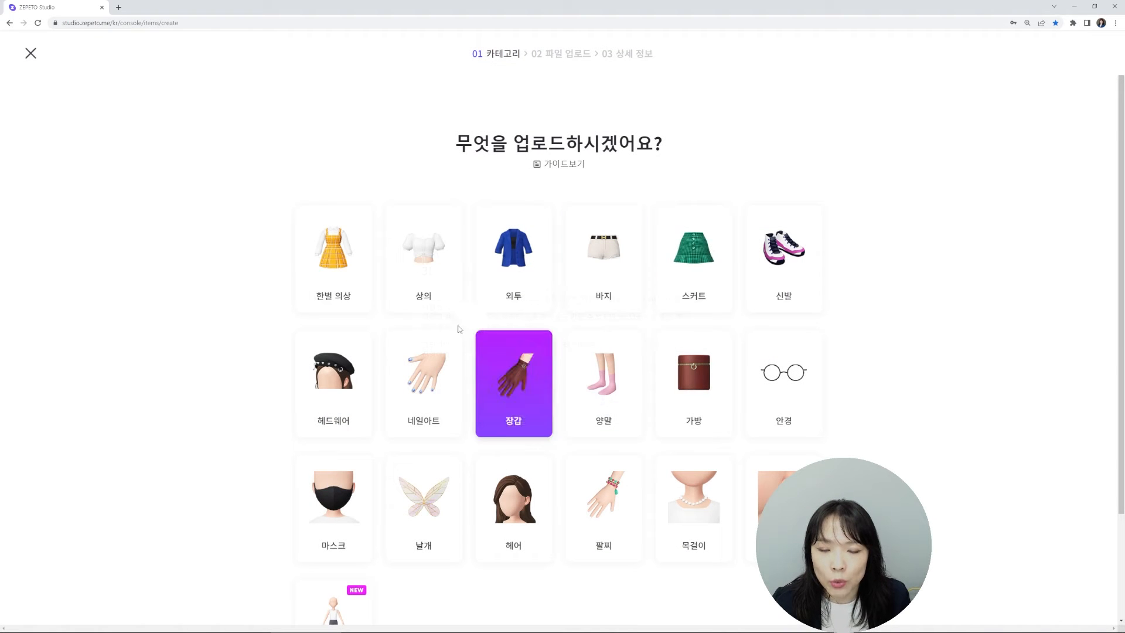
click(426, 261)
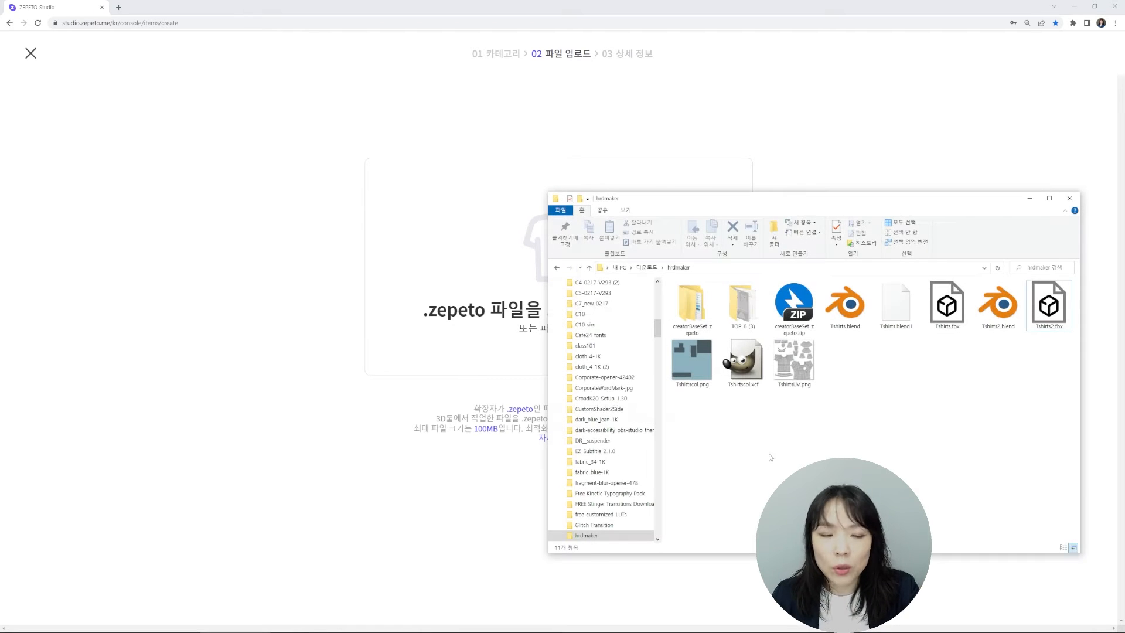
Browse in File Explorer from Downloads through 3D and the zepeto-studio-unity-3.1.11.1 project to the Assets > Contents > Tshirts2 folder.
scroll(590, 326, up, 4)
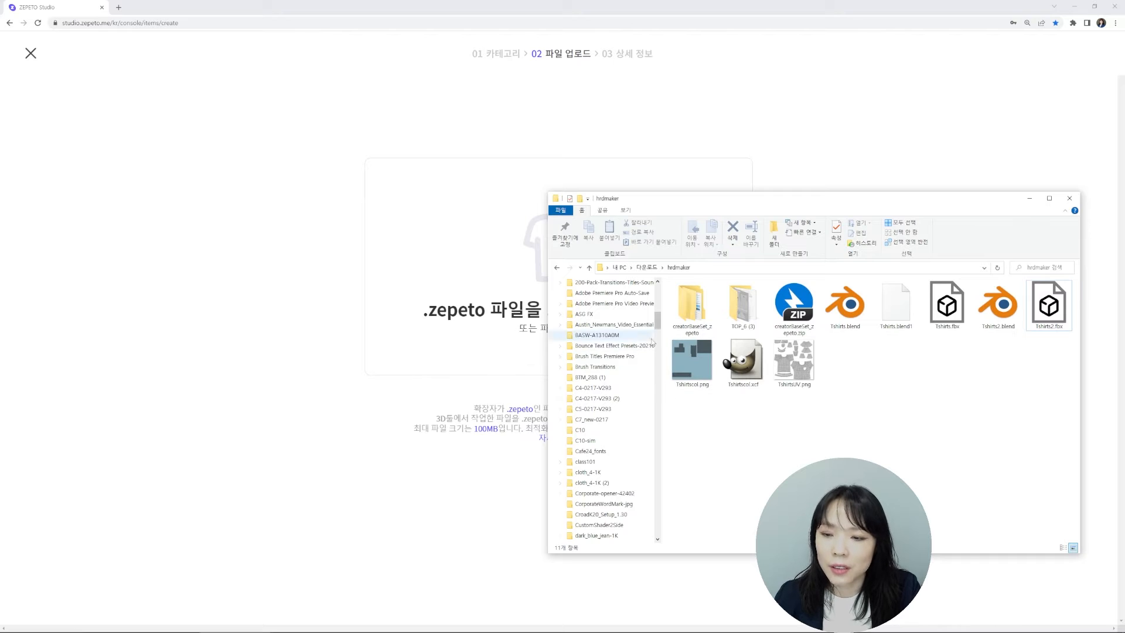
drag(658, 322, 658, 299)
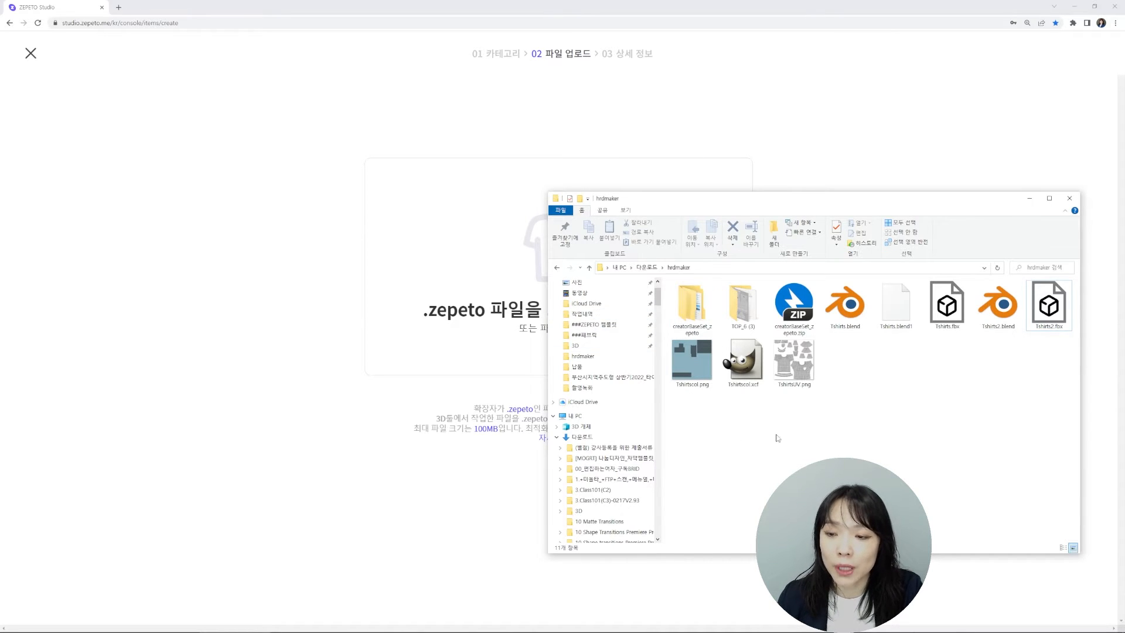
click(581, 437)
click(693, 316)
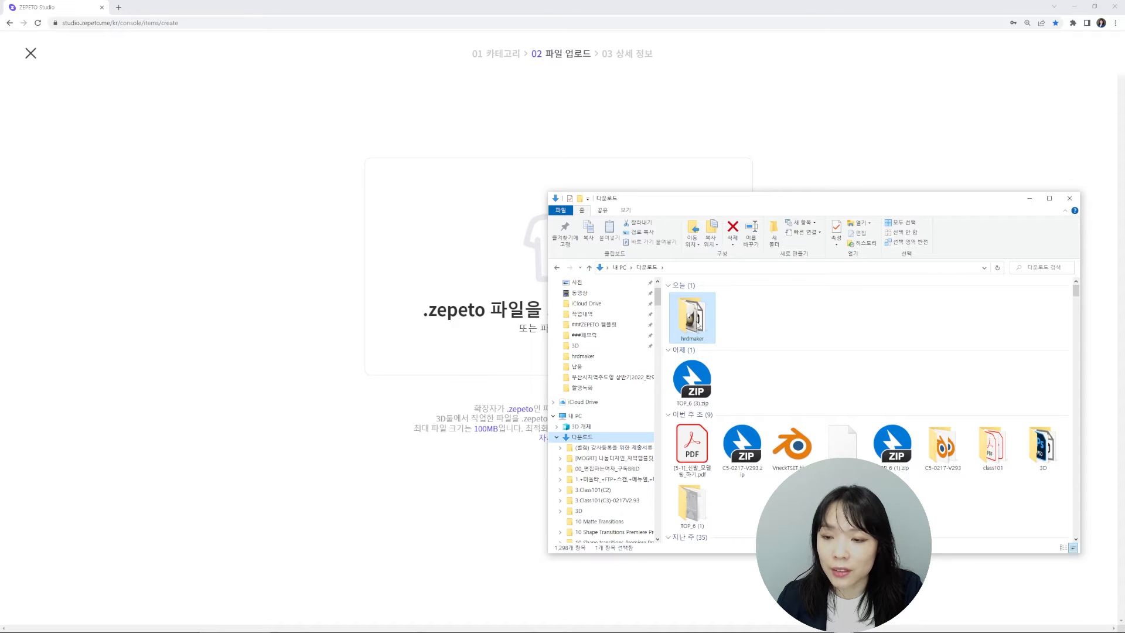
double_click(1043, 447)
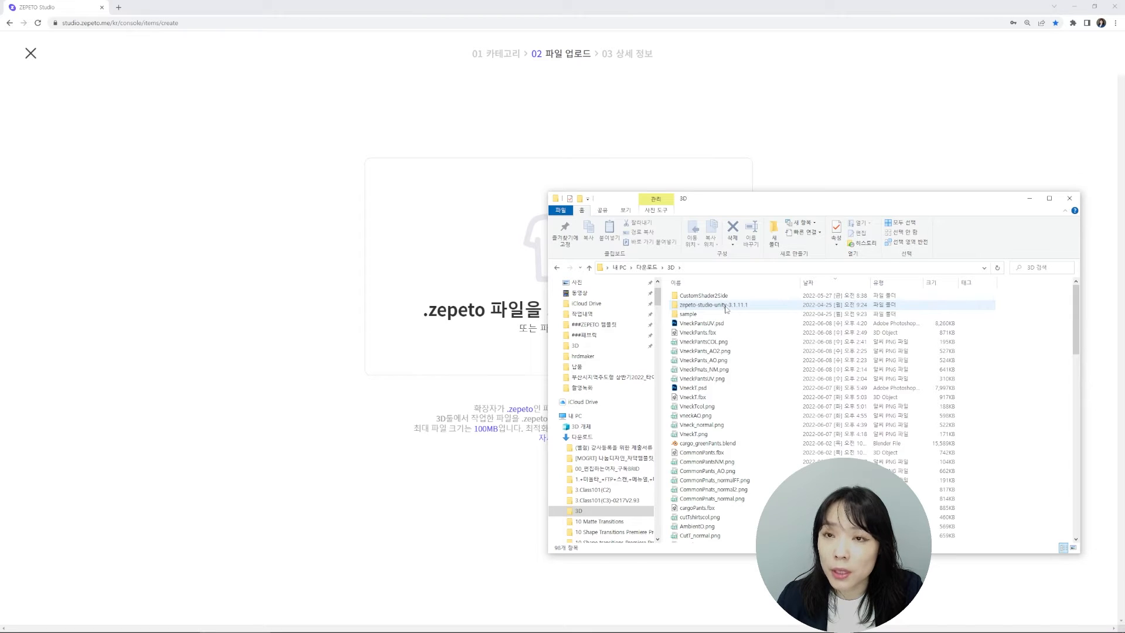
double_click(726, 306)
double_click(715, 298)
double_click(707, 298)
double_click(698, 298)
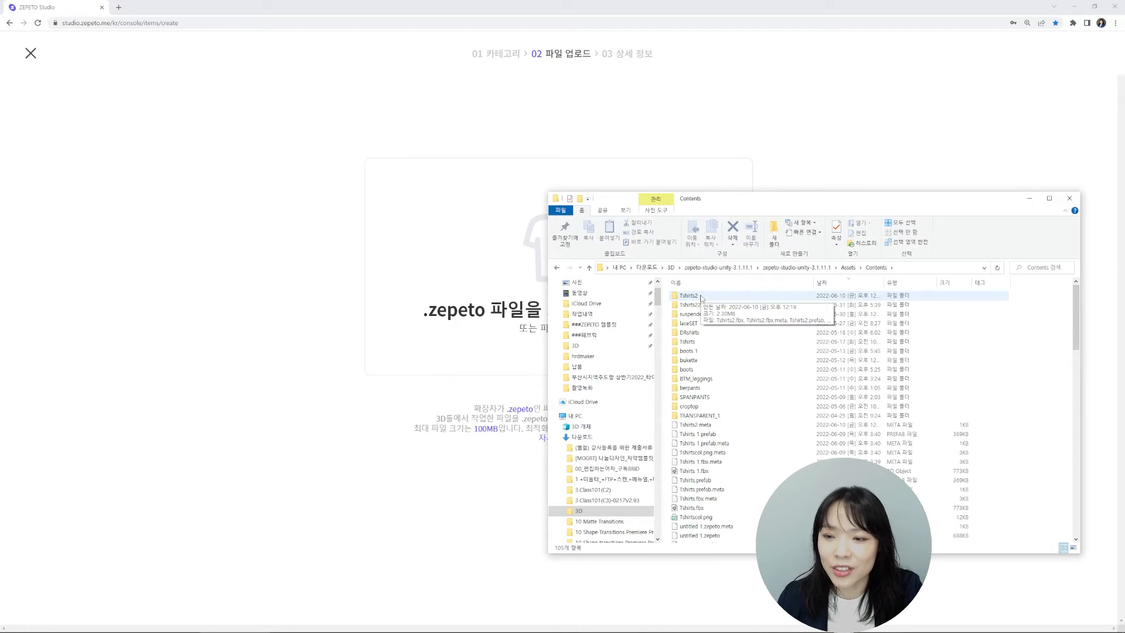
double_click(698, 296)
Move the folder window aside to uncover the upload area and upload Tshirts2.zepeto to ZEPETO Studio.
click(812, 282)
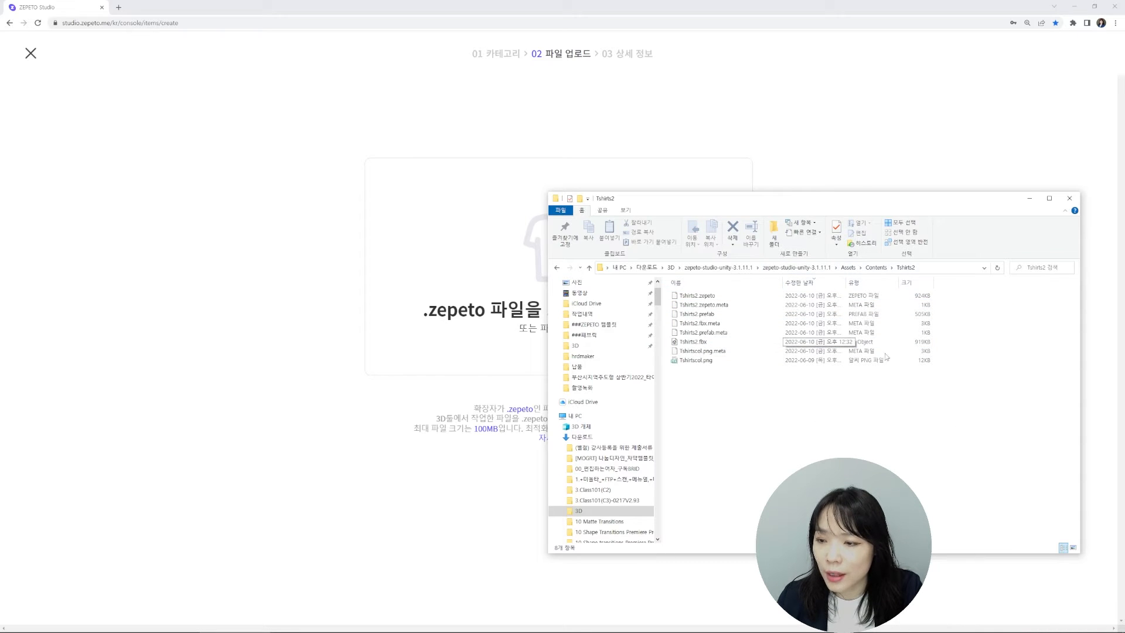
drag(783, 283, 770, 282)
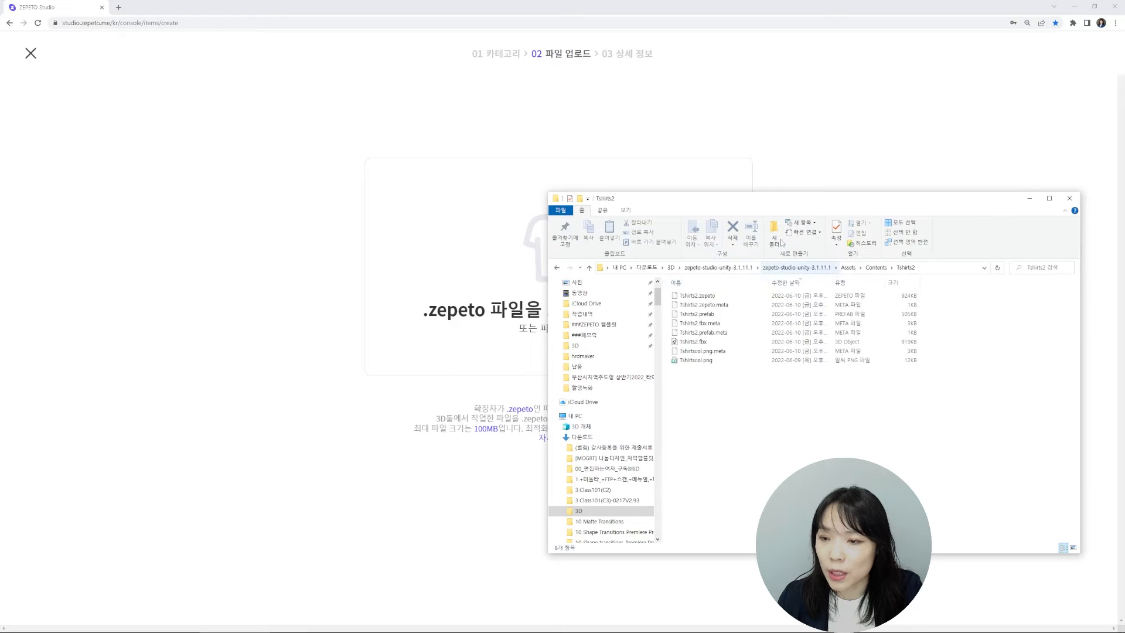
drag(796, 199, 844, 170)
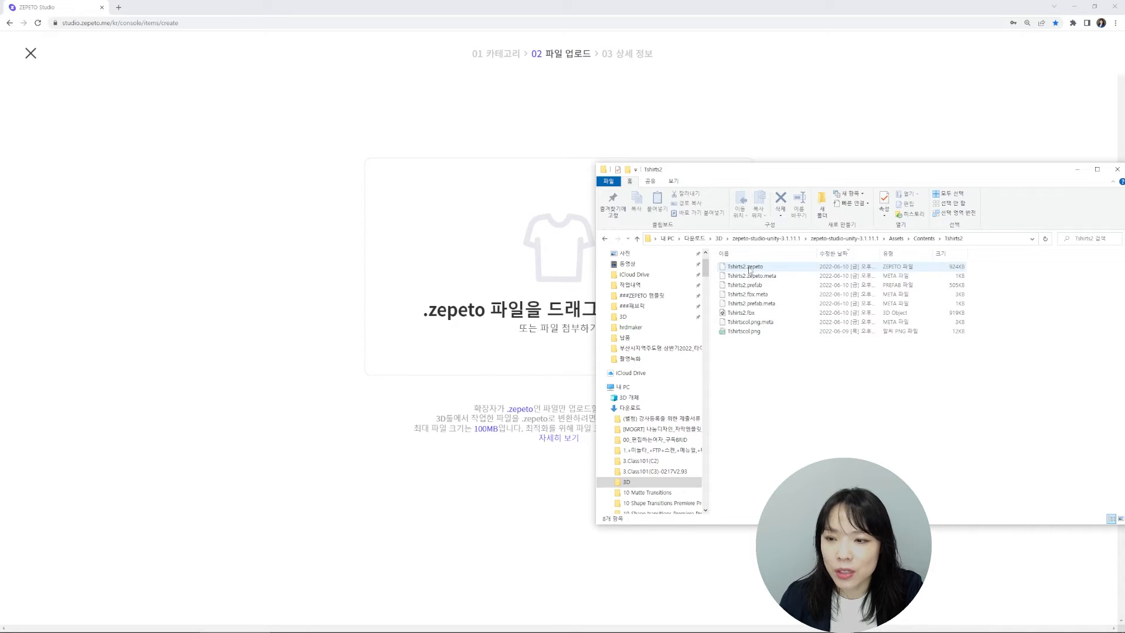
drag(750, 270, 522, 279)
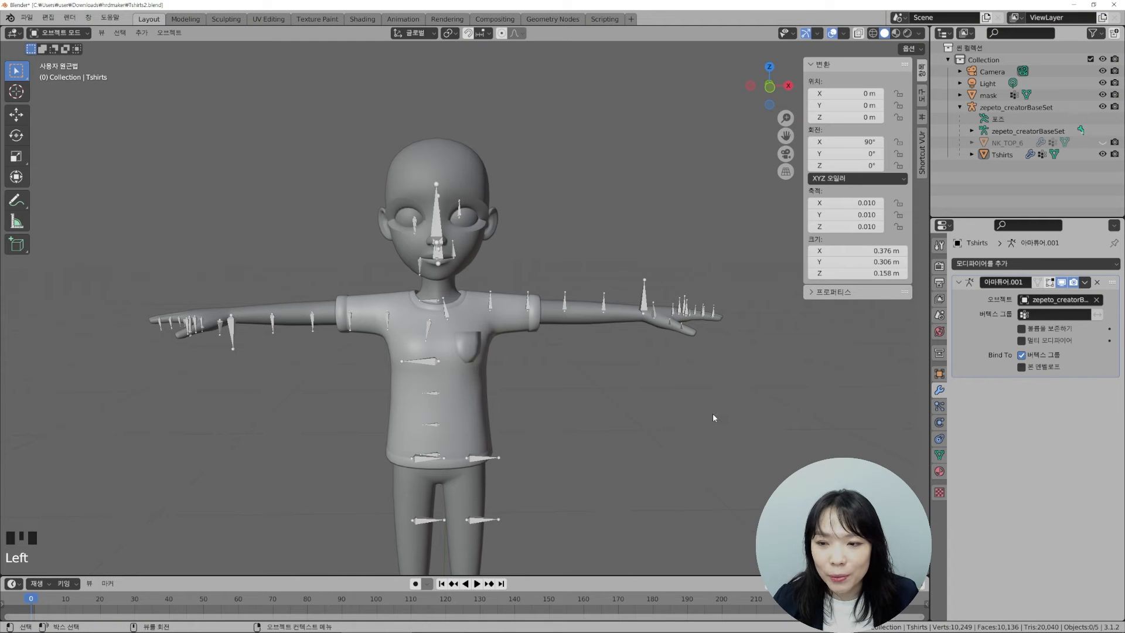
drag(733, 343, 687, 303)
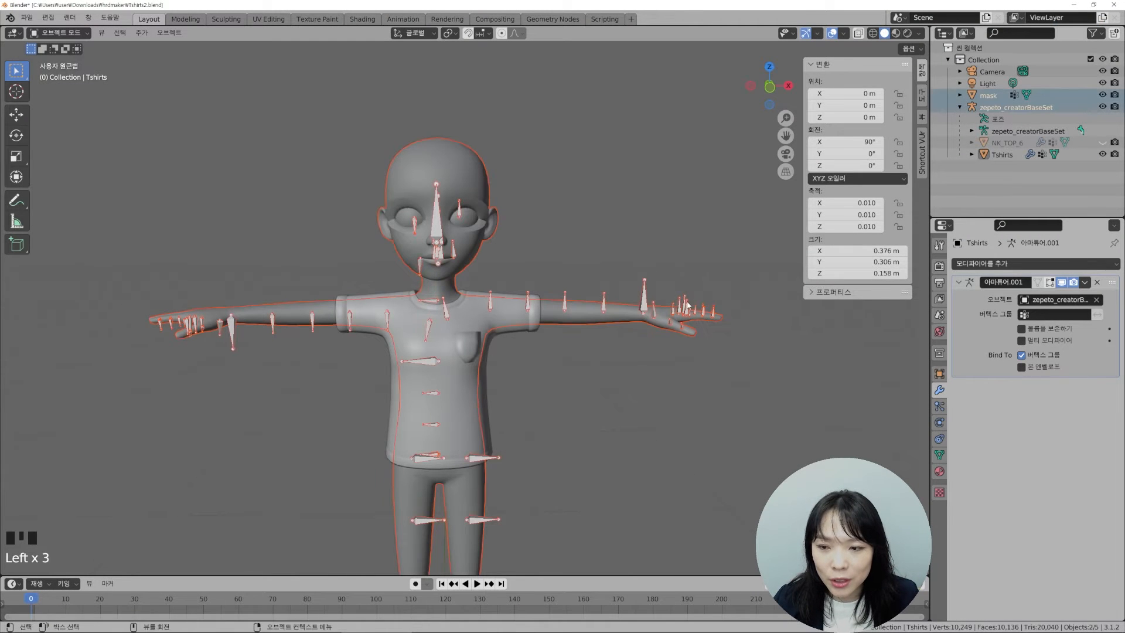
click(739, 394)
middle_drag(728, 380, 696, 378)
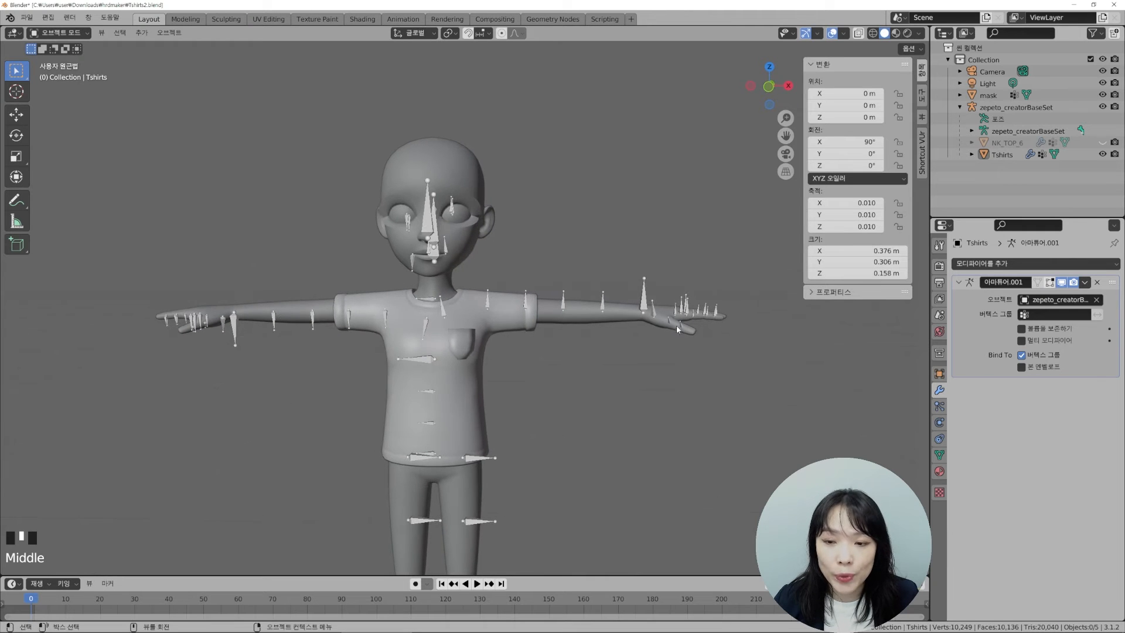
In Blender, put the zepeto_creatorBaseSet armature in Edit Mode and delete the finger bones of the character's left hand.
click(645, 305)
click(59, 32)
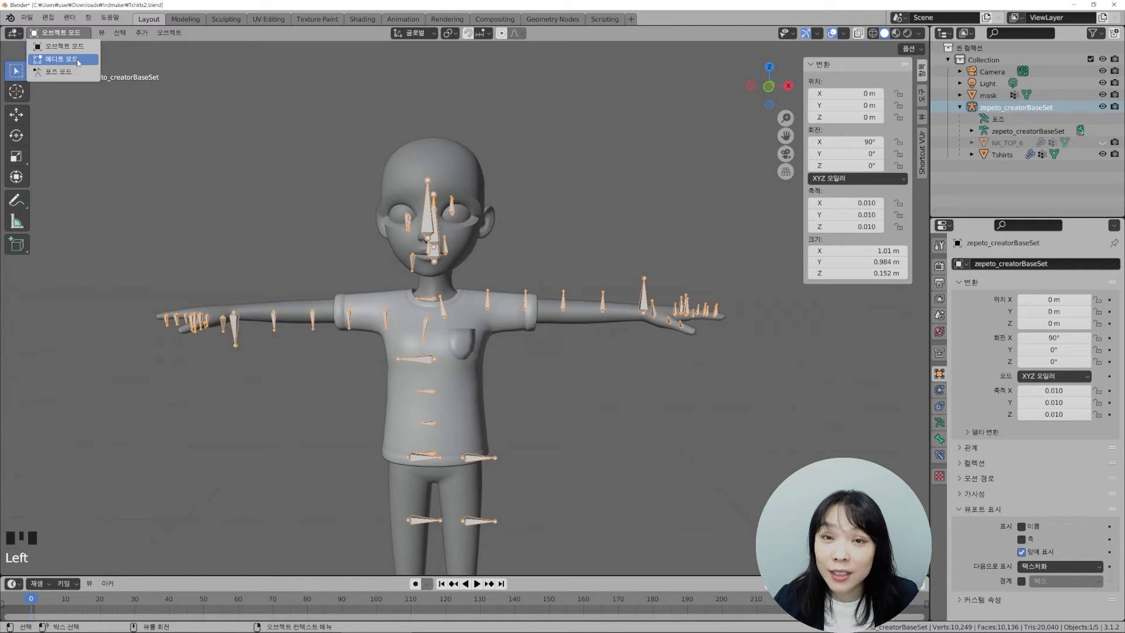
click(78, 59)
drag(766, 383, 649, 274)
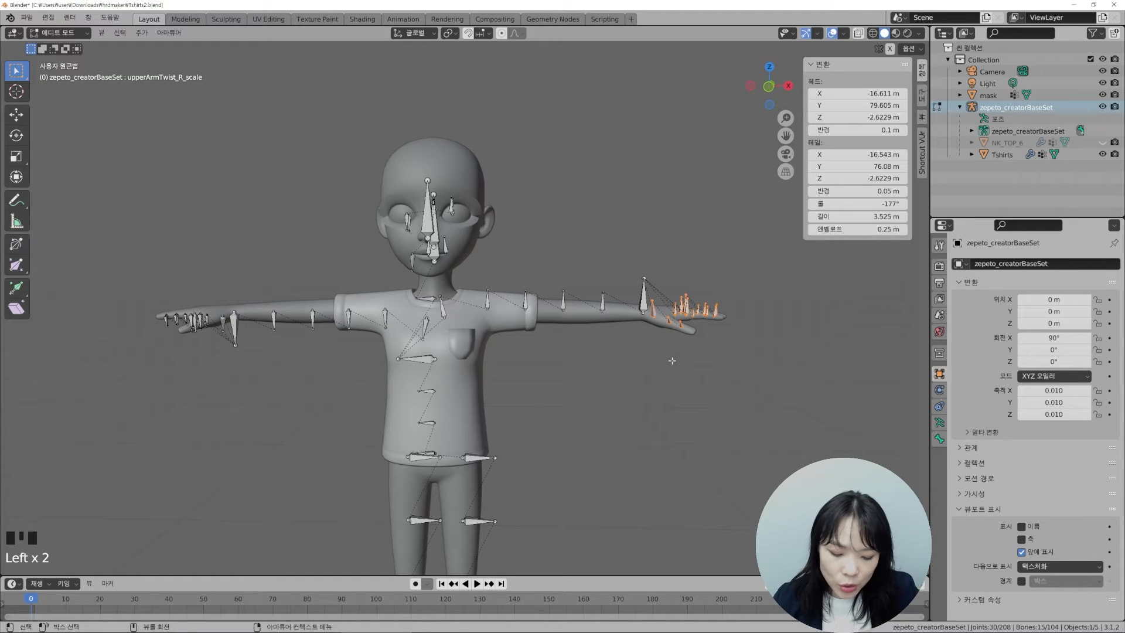
key(x)
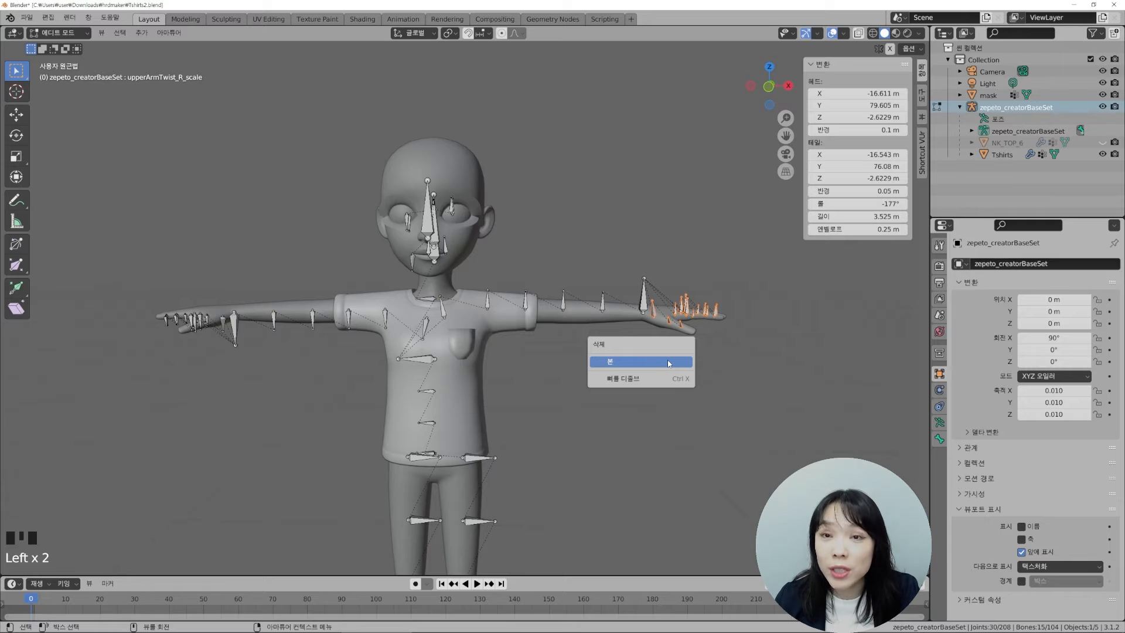
key(Delete)
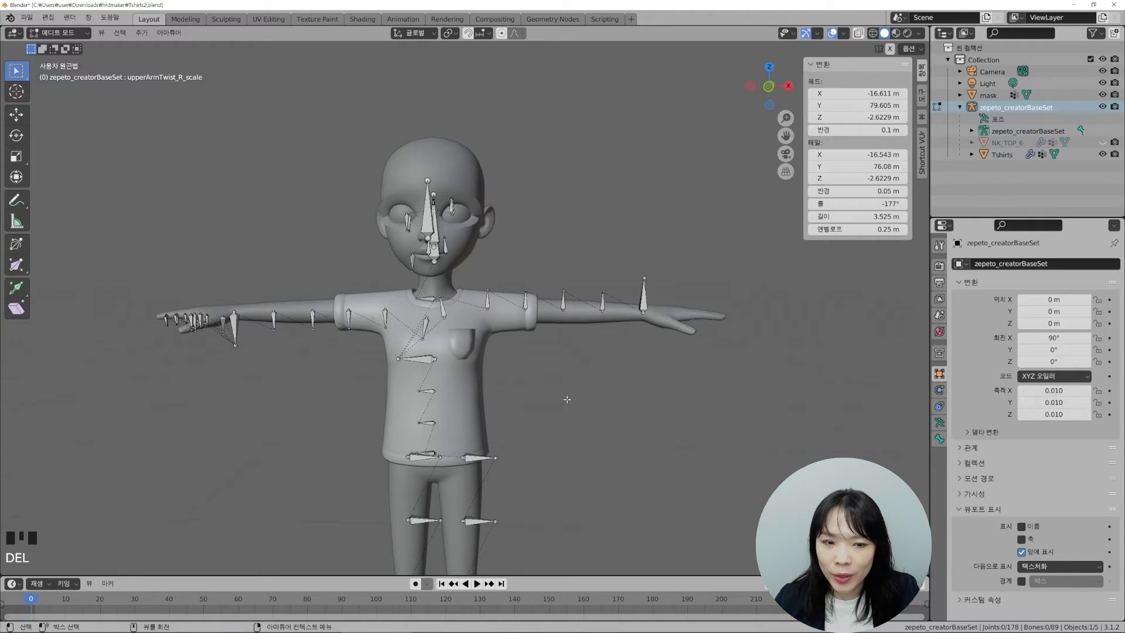
Delete the finger bones beyond the wrist bone on the character's right hand.
drag(116, 279, 229, 353)
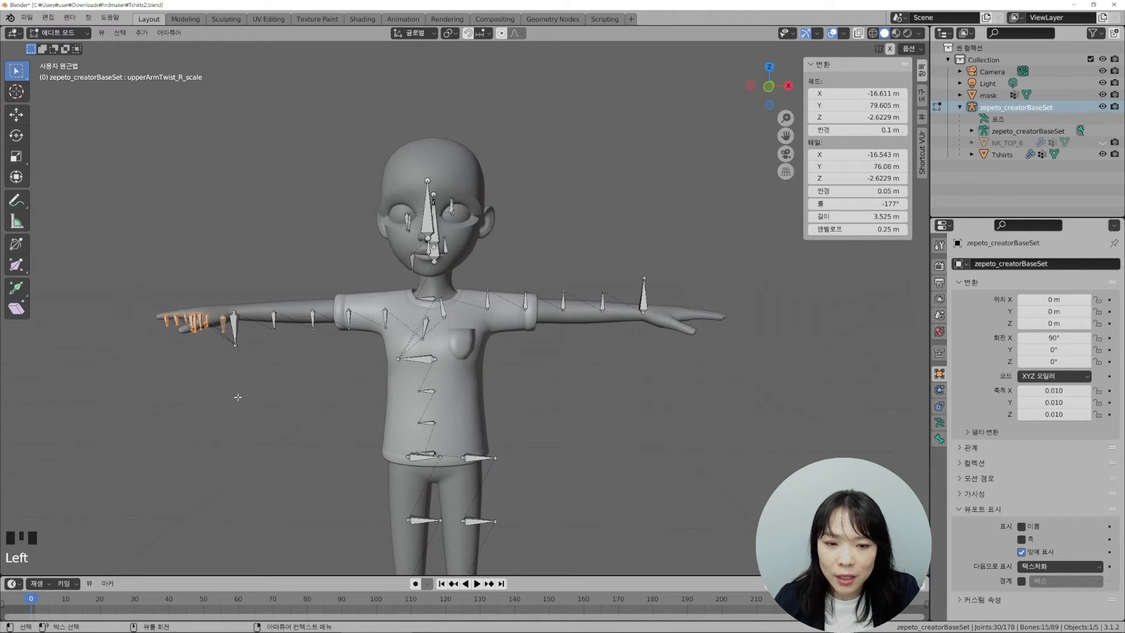
key(x)
click(239, 398)
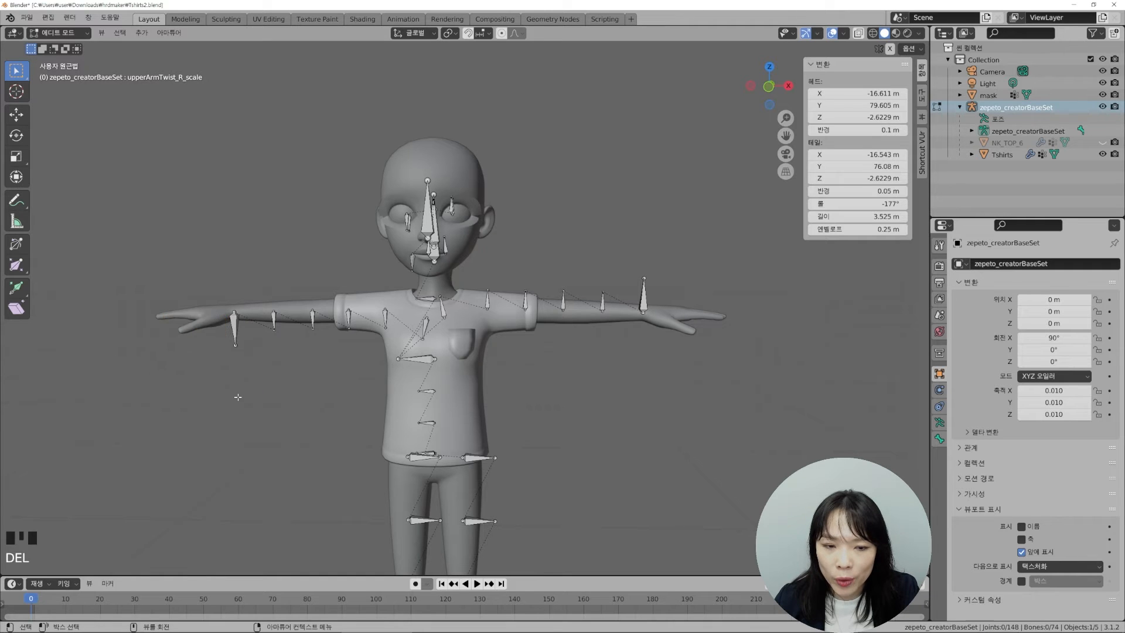
click(607, 445)
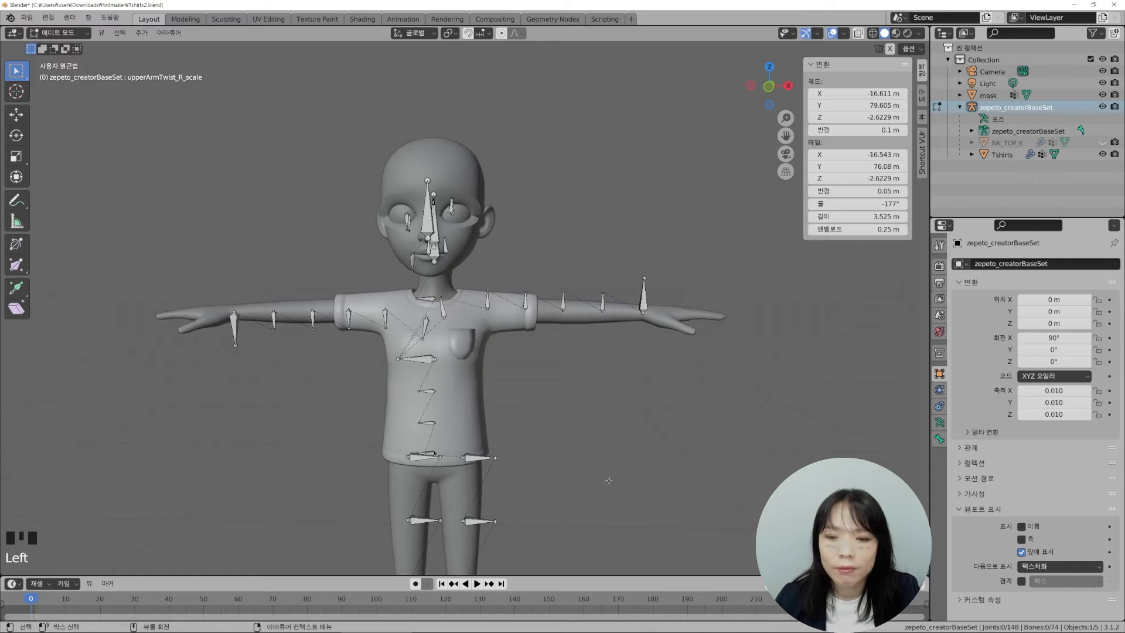
Return to Object Mode and select the armature, the mask body and the Tshirts mesh together.
click(59, 32)
click(54, 41)
click(574, 412)
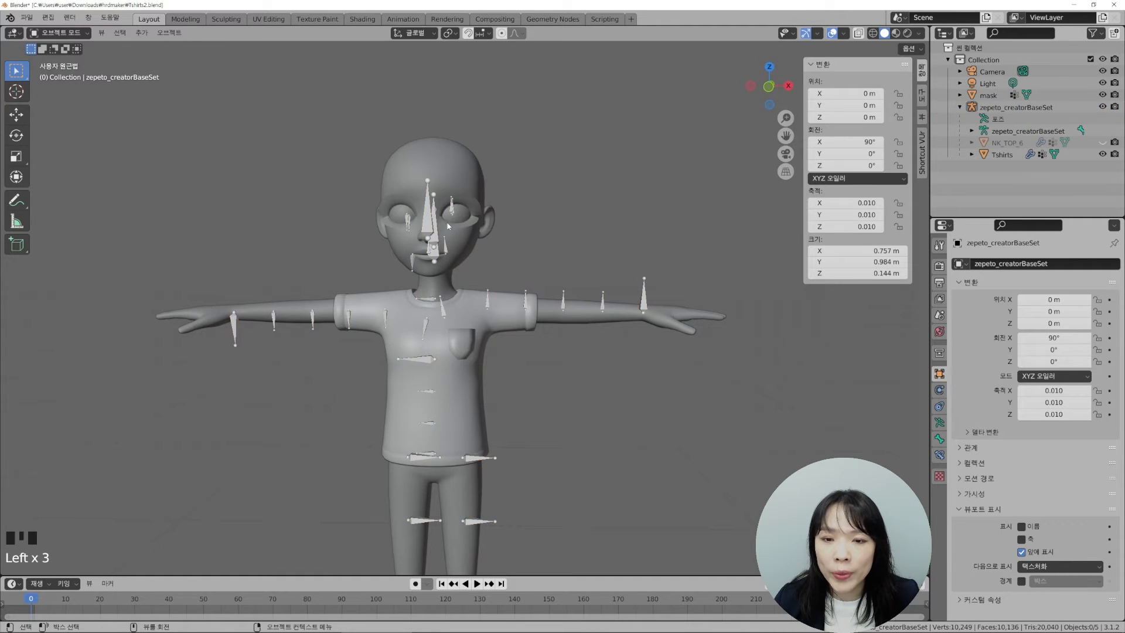
click(427, 227)
shift+click(462, 405)
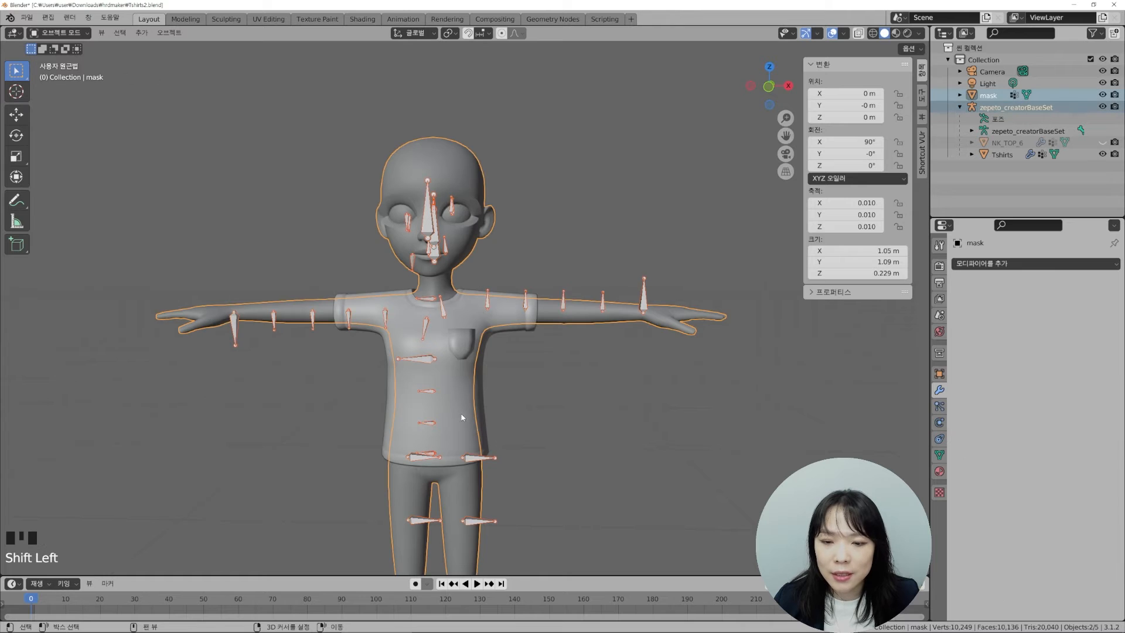
shift+click(455, 422)
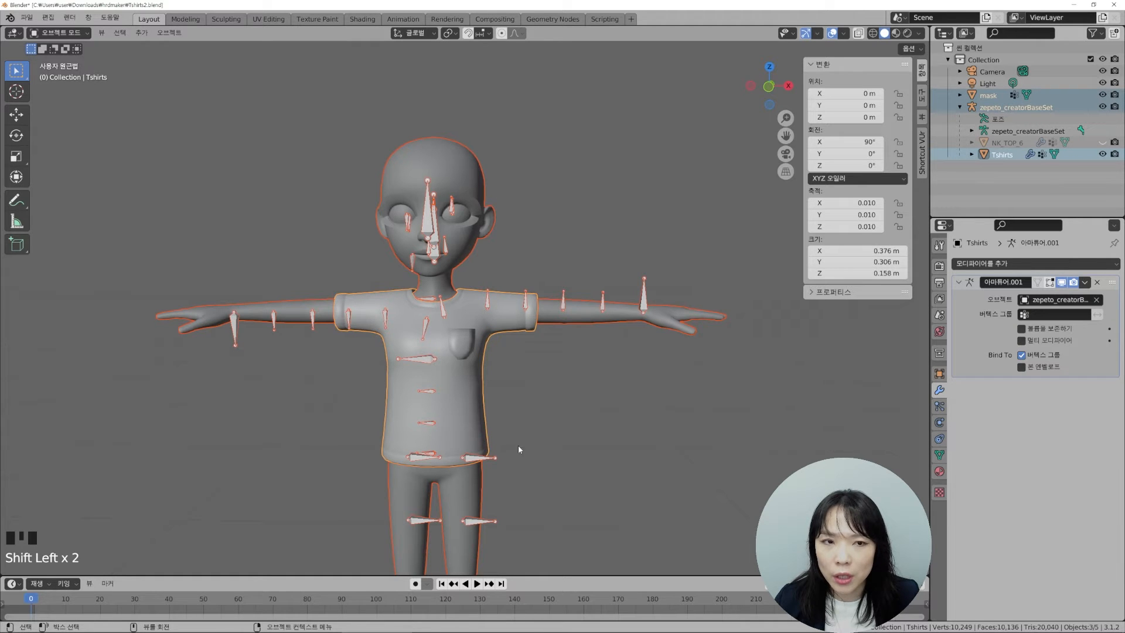
Export the selected objects as FBX to the hrdmaker folder, overwriting Tshirts2.fbx.
click(26, 17)
mouse_move(66, 189)
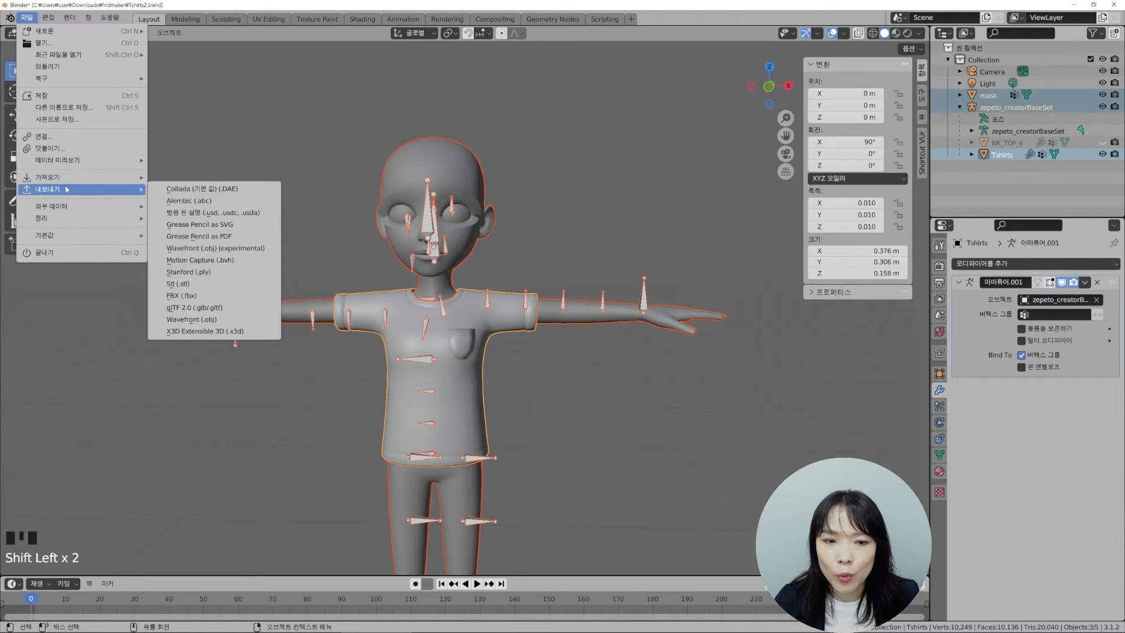
click(245, 296)
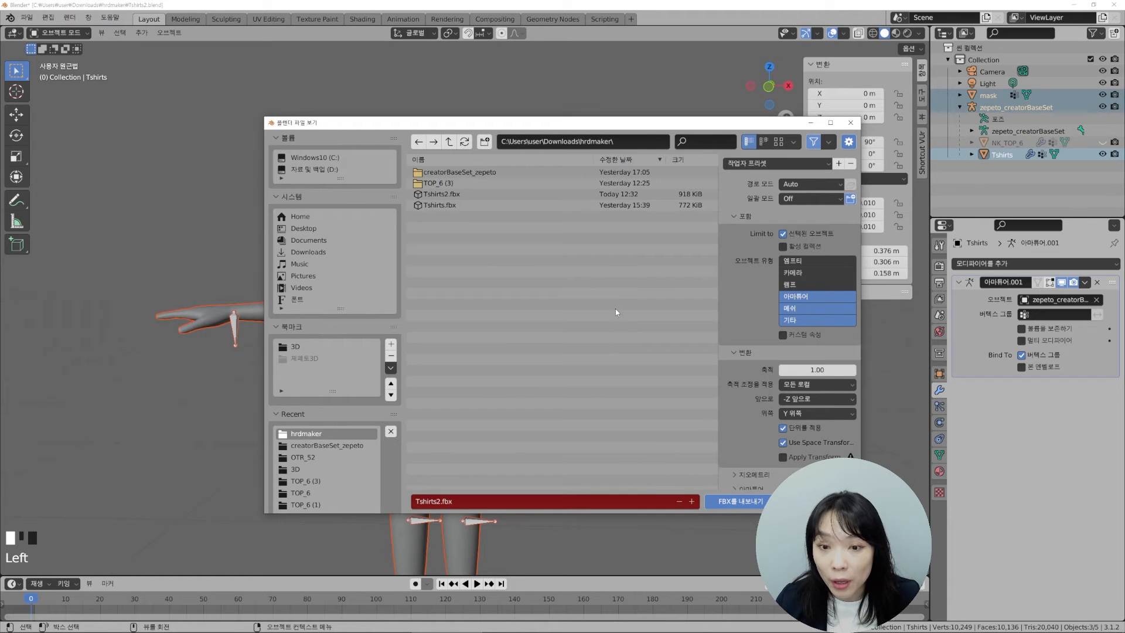
click(757, 502)
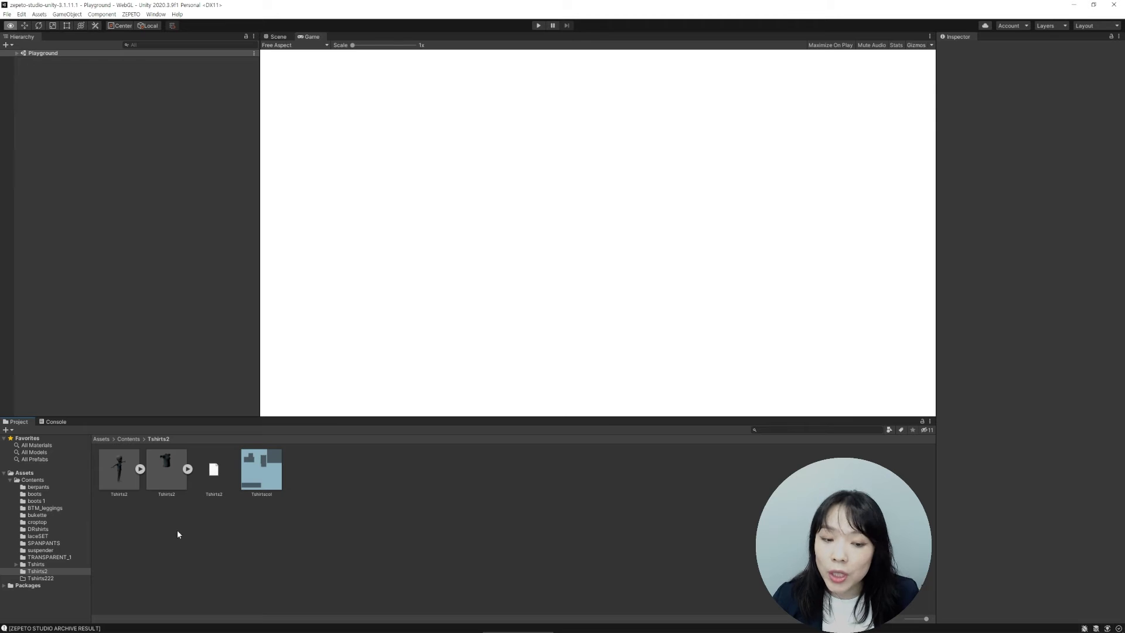
In Unity, delete the old Tshirts2 FBX and prefab from the Assets/Contents/Tshirts2 folder.
click(119, 472)
ctrl+click(167, 471)
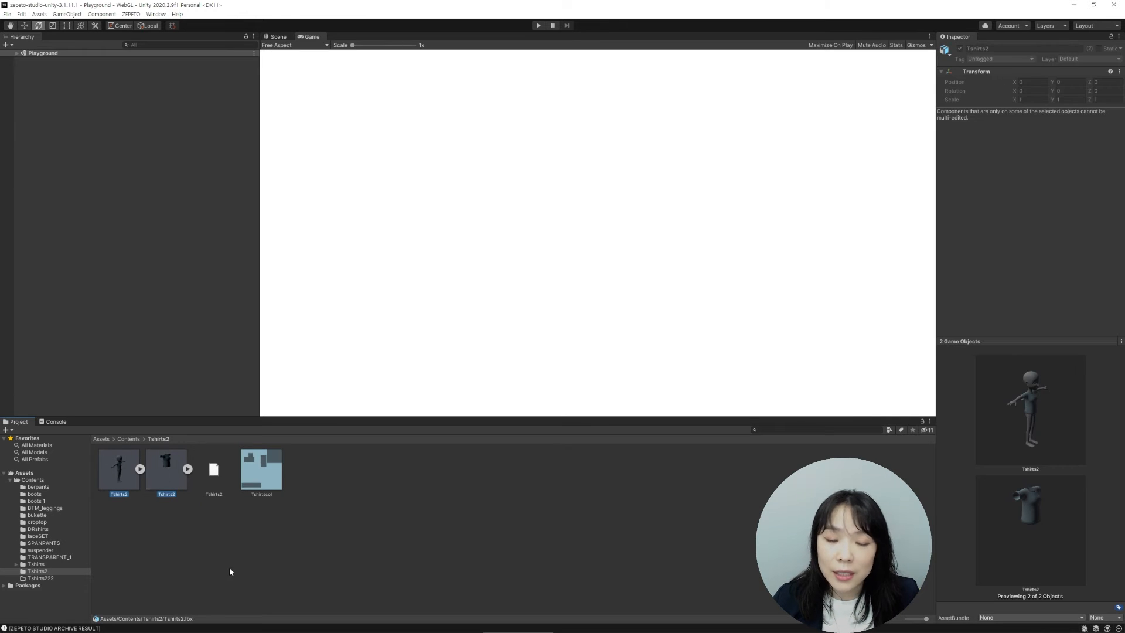
key(Delete)
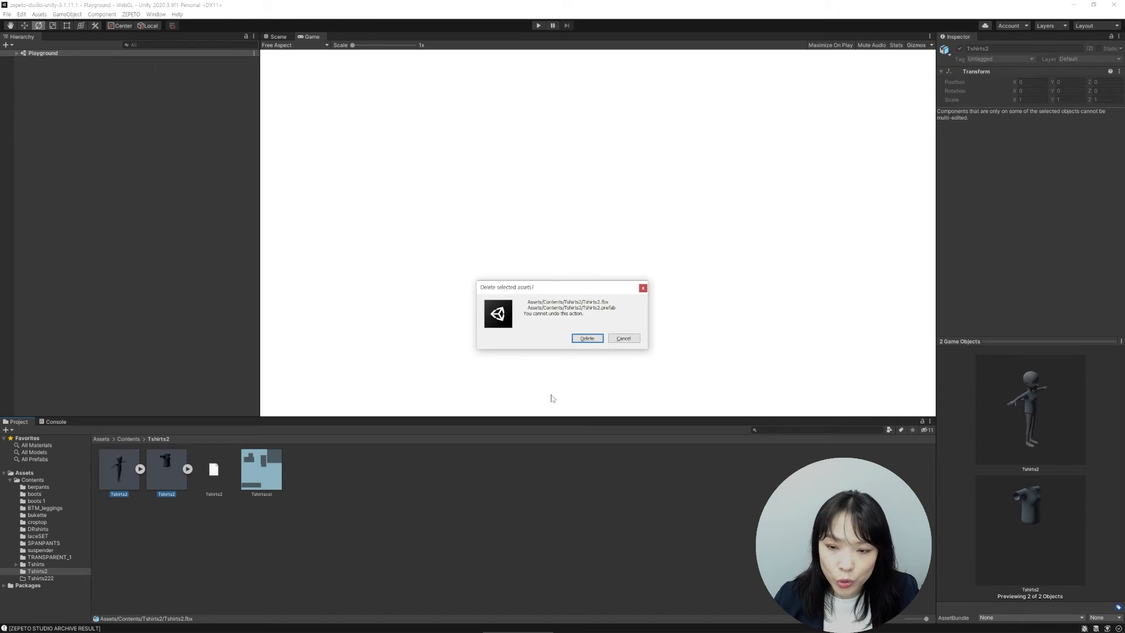
click(592, 341)
Import Tshirts2.fbx from the hrdmaker folder into the Tshirts2 assets folder and convert it to ZEPETO style.
key(alt+Tab)
drag(1022, 274, 220, 512)
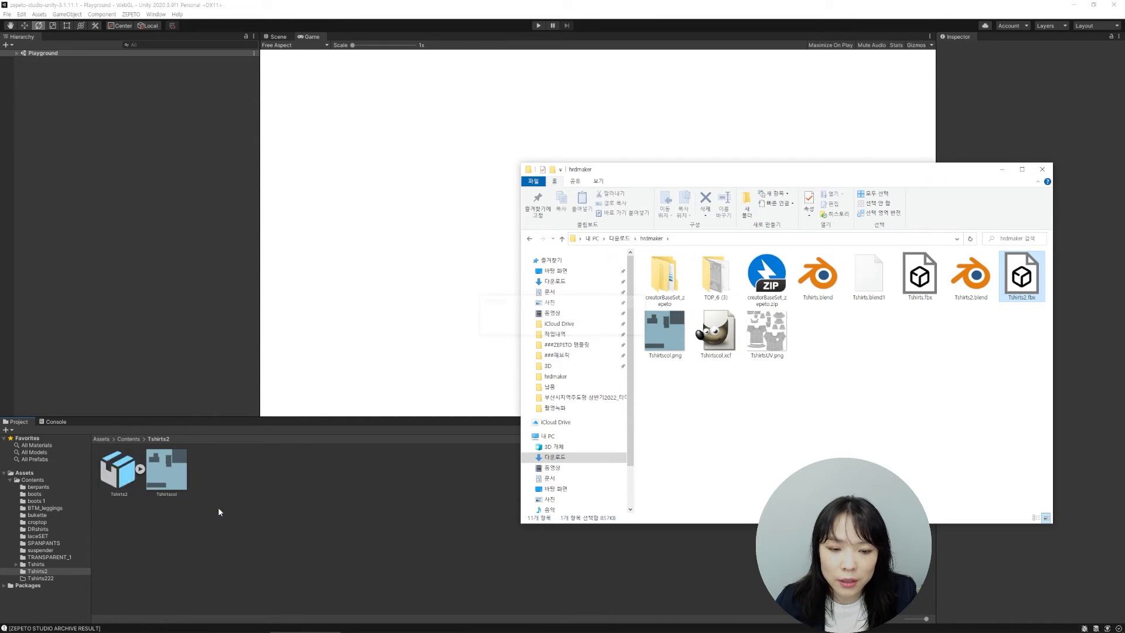
click(119, 472)
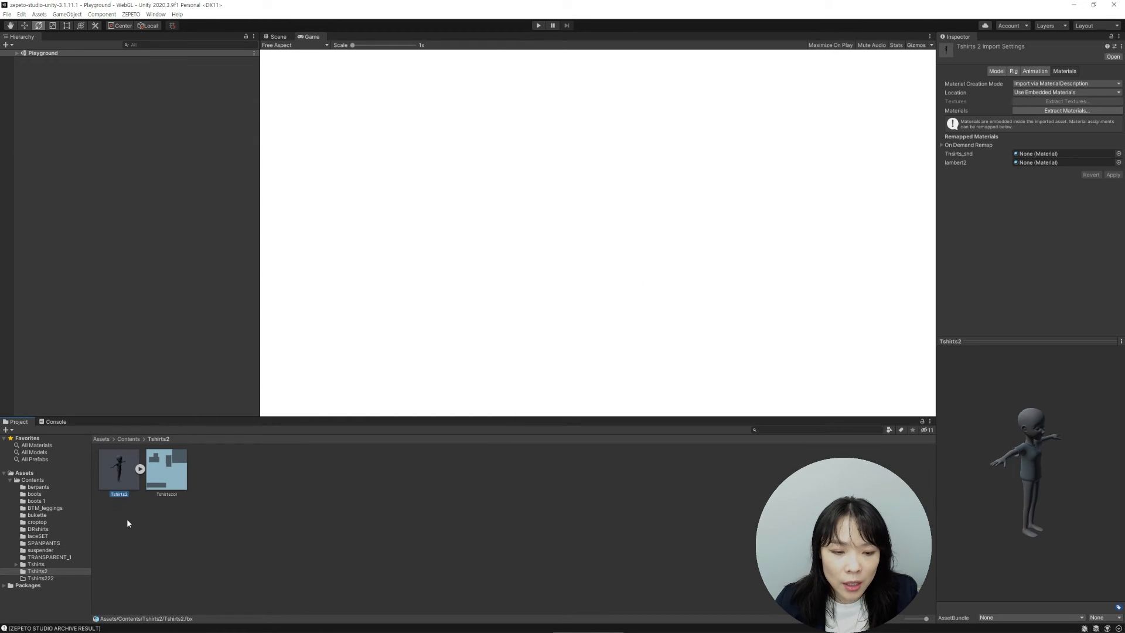
right_click(126, 472)
mouse_move(193, 395)
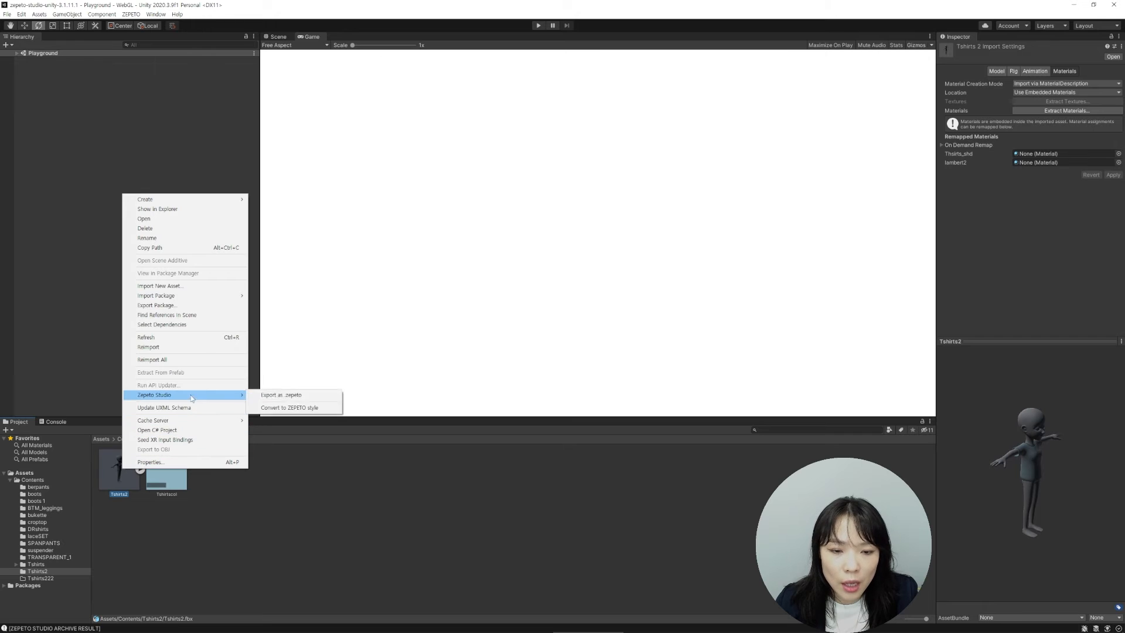
click(294, 409)
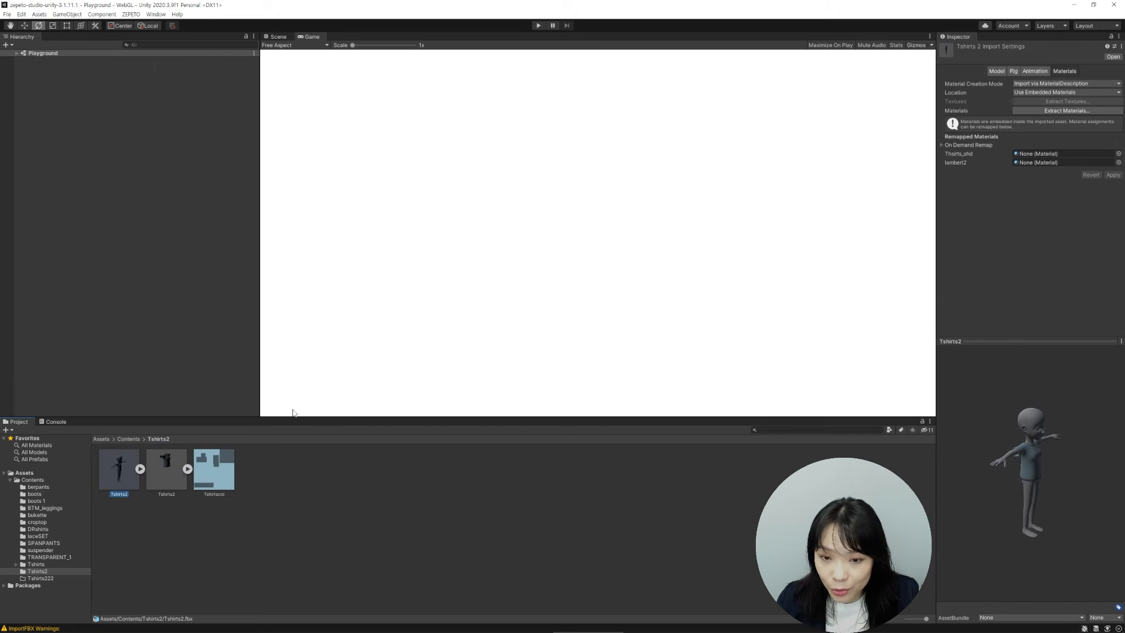
Export the converted Tshirts2 prefab as a .zepeto file.
click(169, 494)
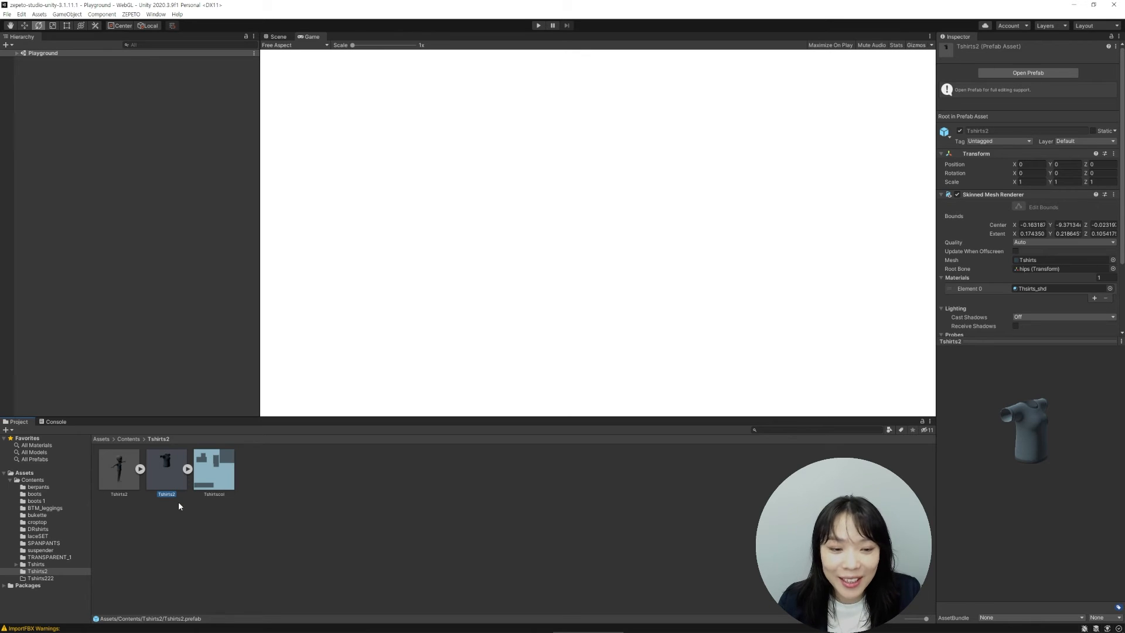
right_click(172, 480)
mouse_move(224, 403)
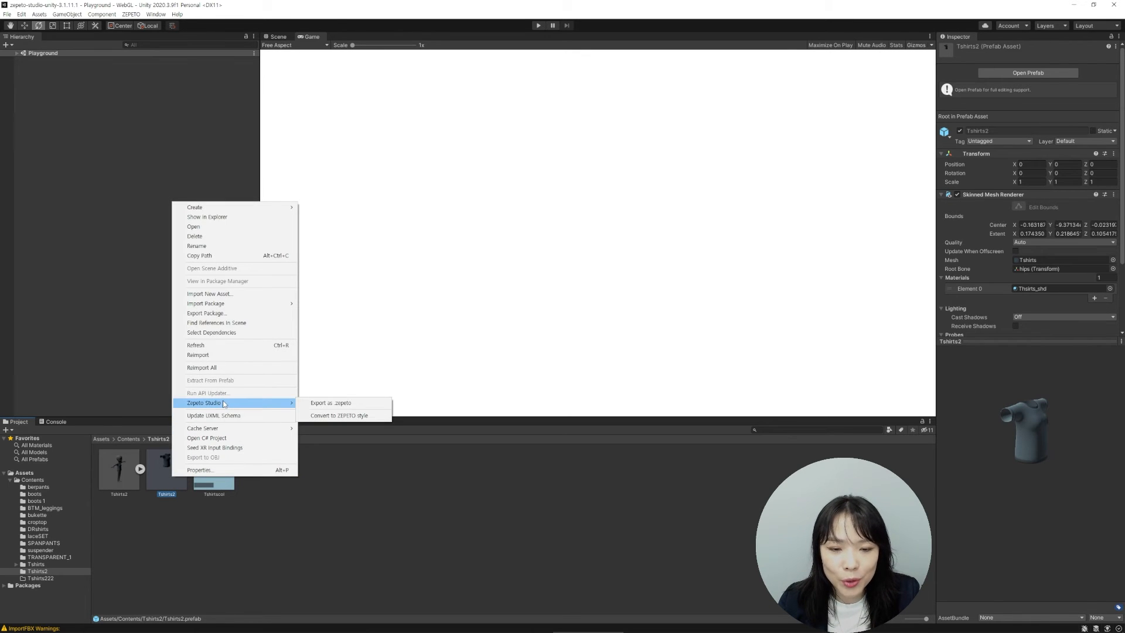
click(351, 403)
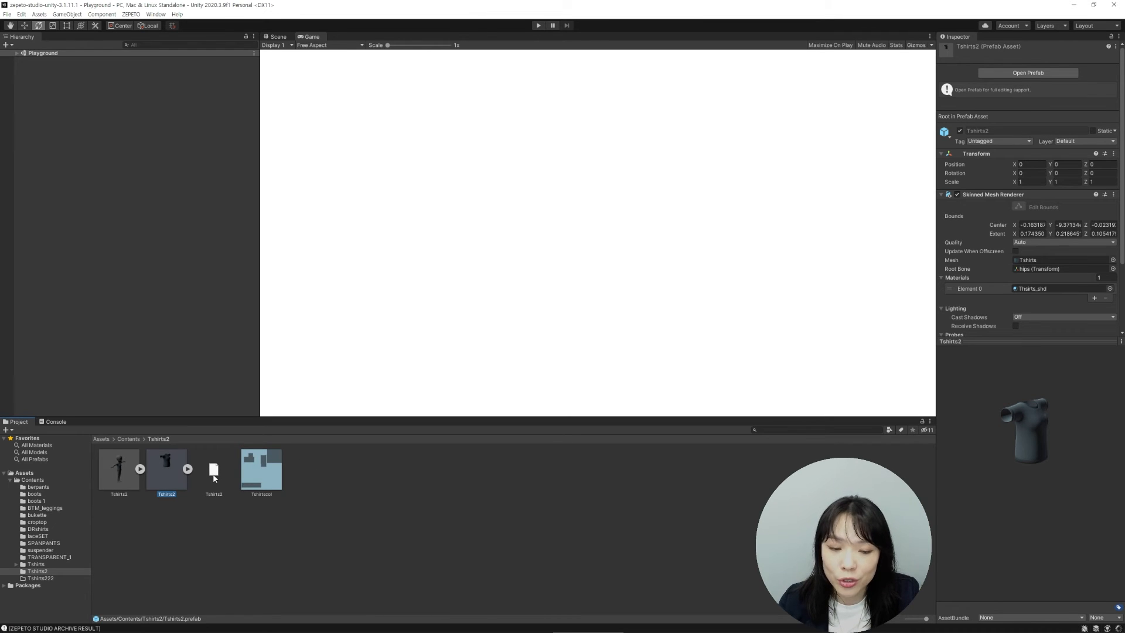
Switch to ZEPETO Studio in the browser and upload Tshirts2.zepeto from the project's Tshirts2 folder as the item file.
click(214, 470)
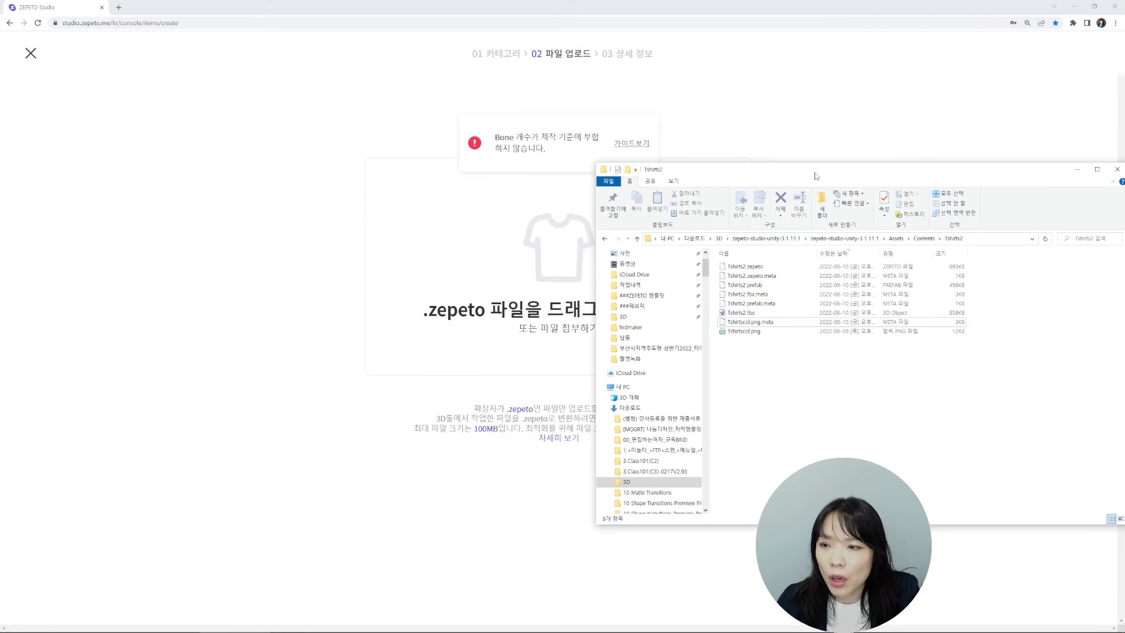
drag(813, 172, 834, 209)
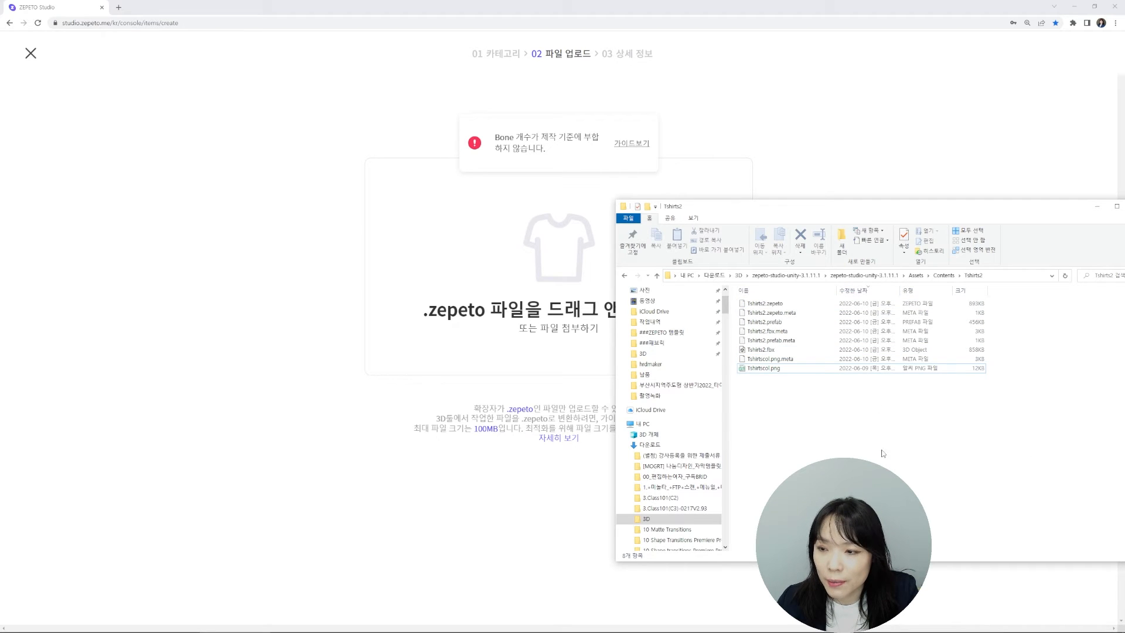
drag(765, 304, 551, 272)
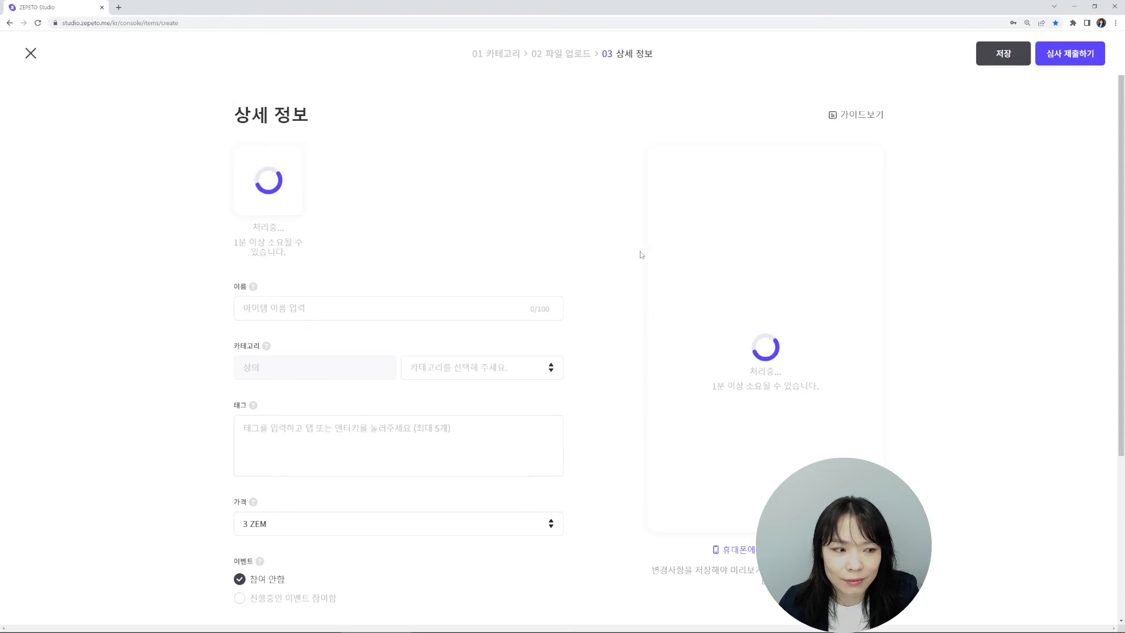
Inspect the T-shirt's fit on the avatar preview from several angles, going through body types 1 to 7.
drag(735, 430, 674, 428)
drag(806, 428, 703, 415)
drag(798, 408, 746, 415)
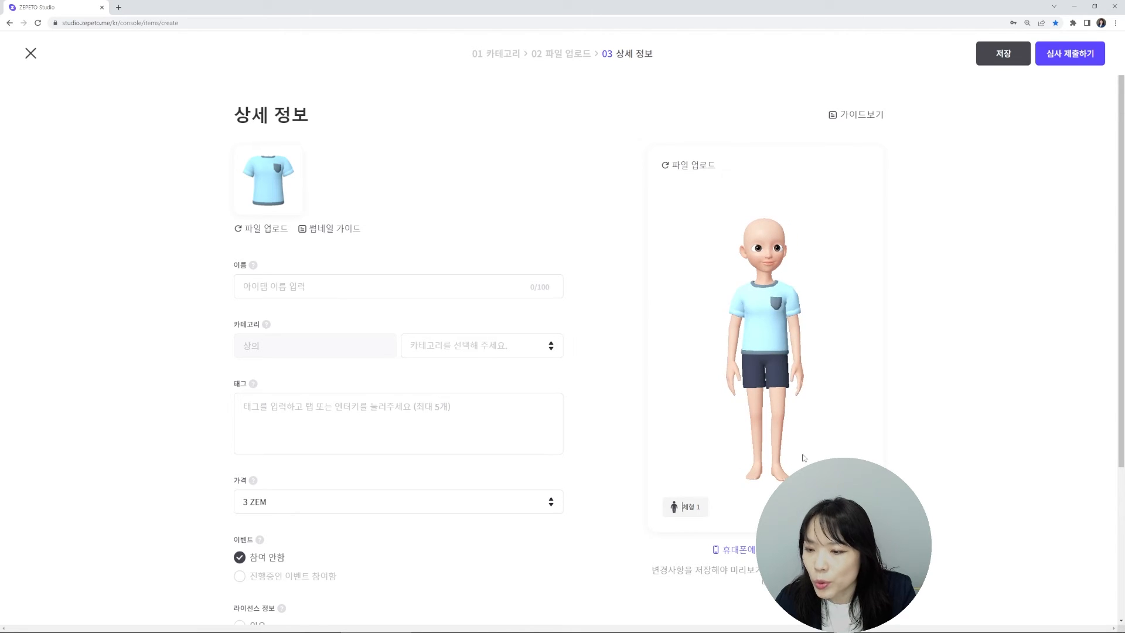
scroll(761, 352, up, 3)
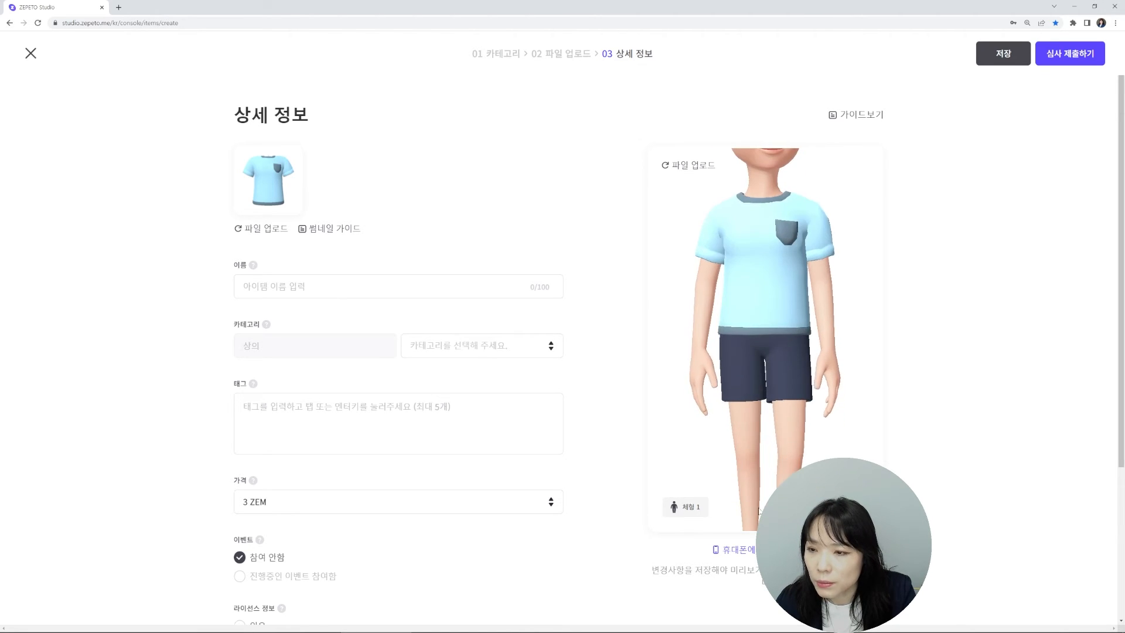
click(685, 507)
drag(763, 336, 767, 381)
click(687, 506)
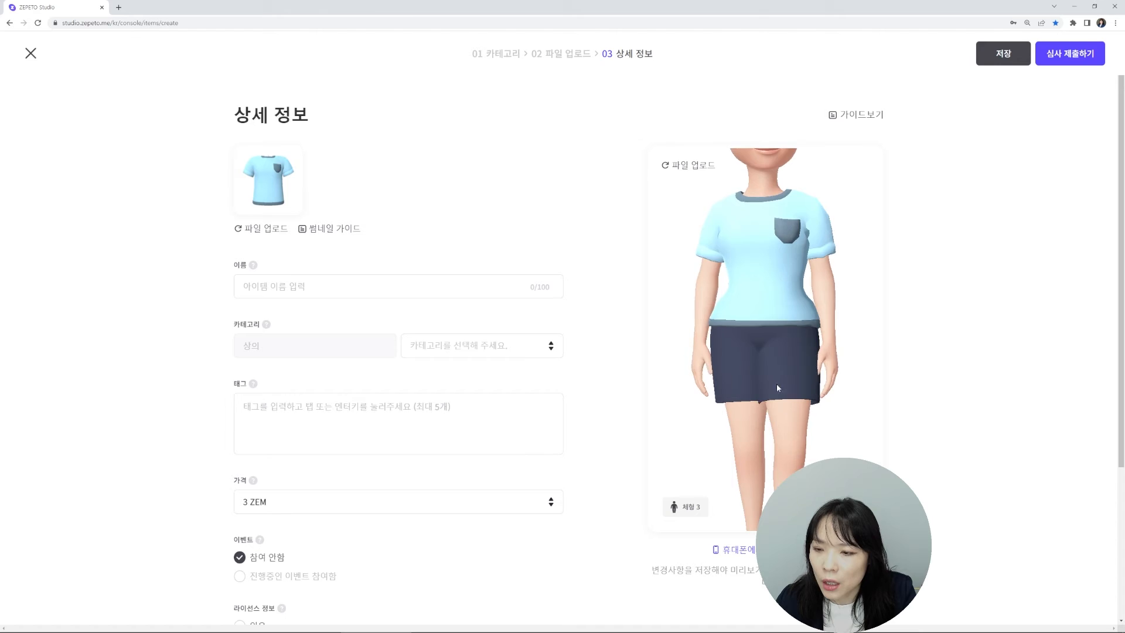
click(685, 507)
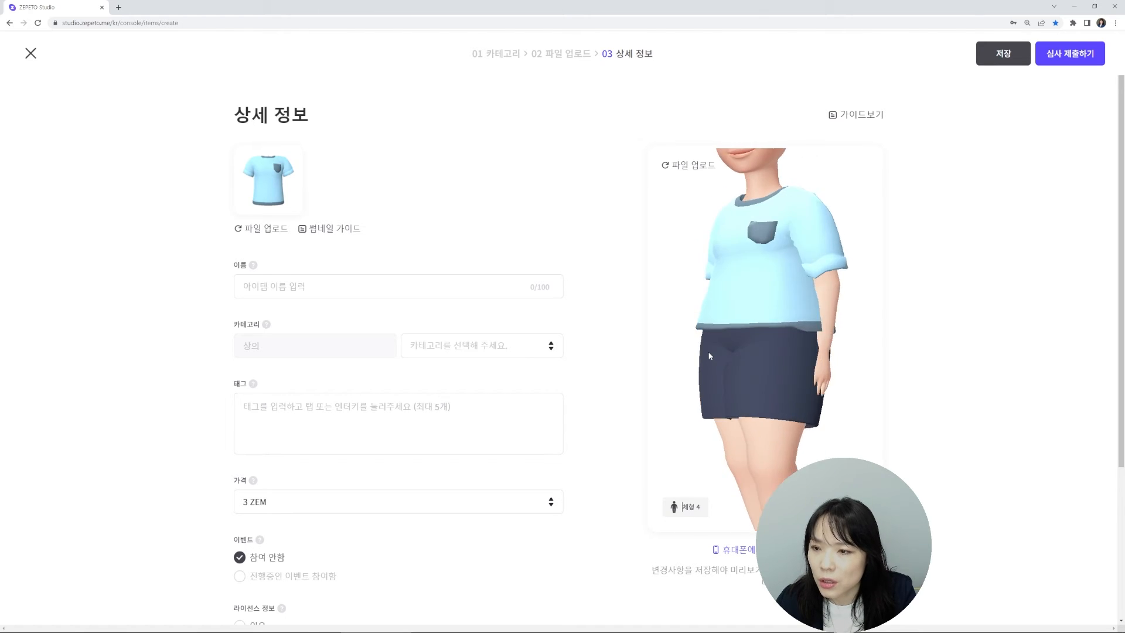
click(687, 507)
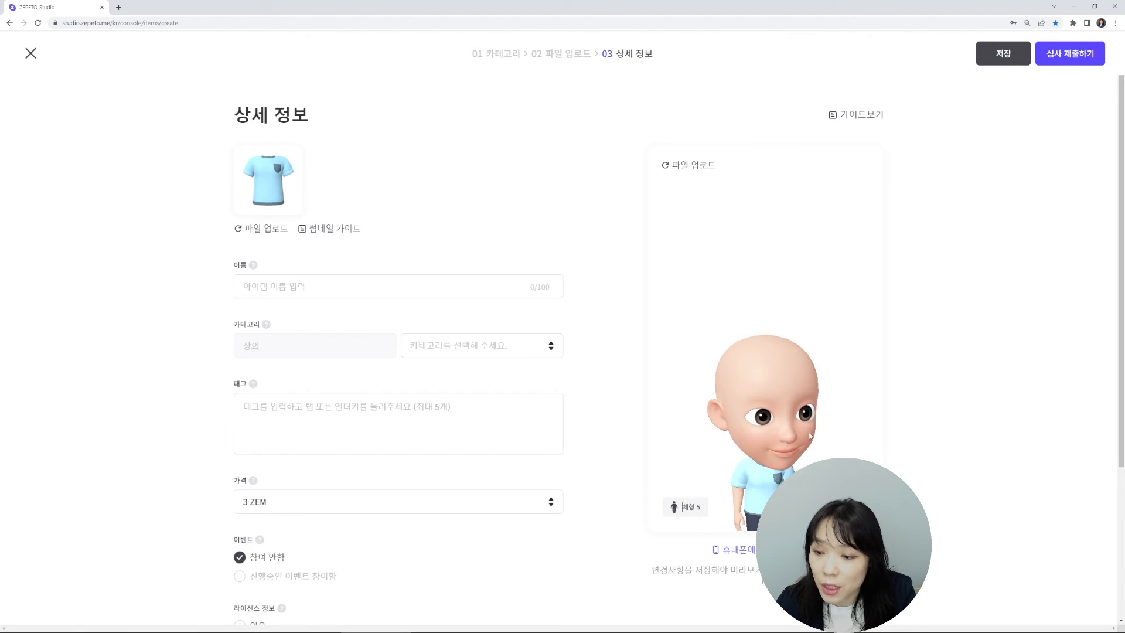
click(685, 508)
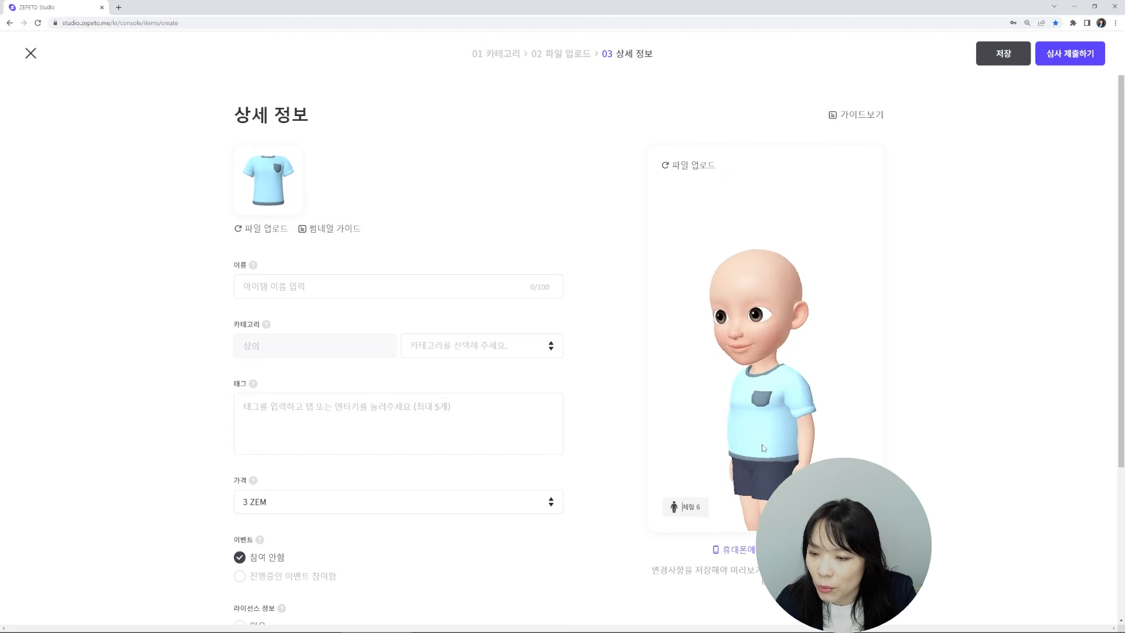
click(687, 507)
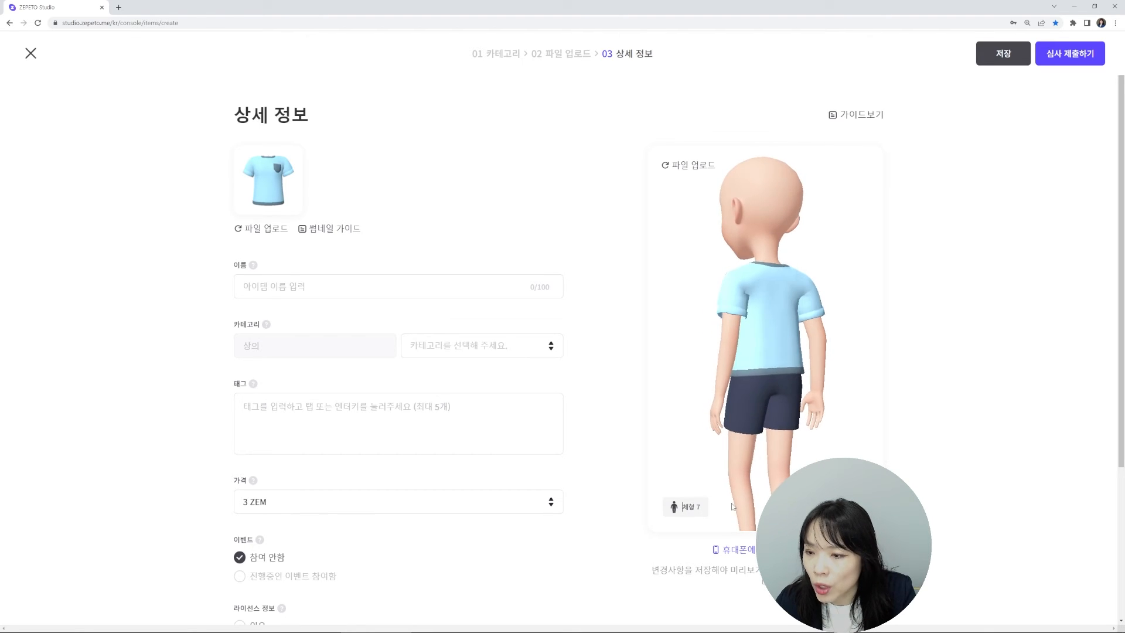
Check the T-shirt from behind through the remaining body types, then return to body type 1 facing front.
click(695, 508)
click(695, 507)
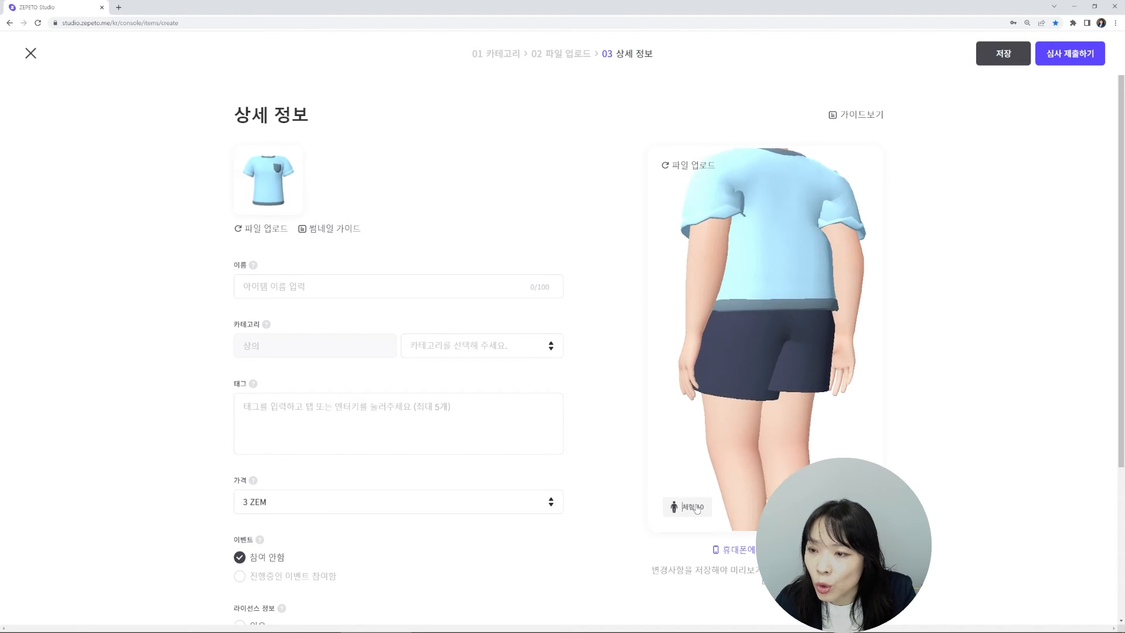
click(695, 507)
click(696, 508)
click(695, 507)
click(695, 508)
click(696, 508)
click(696, 507)
click(696, 508)
click(696, 508)
click(696, 507)
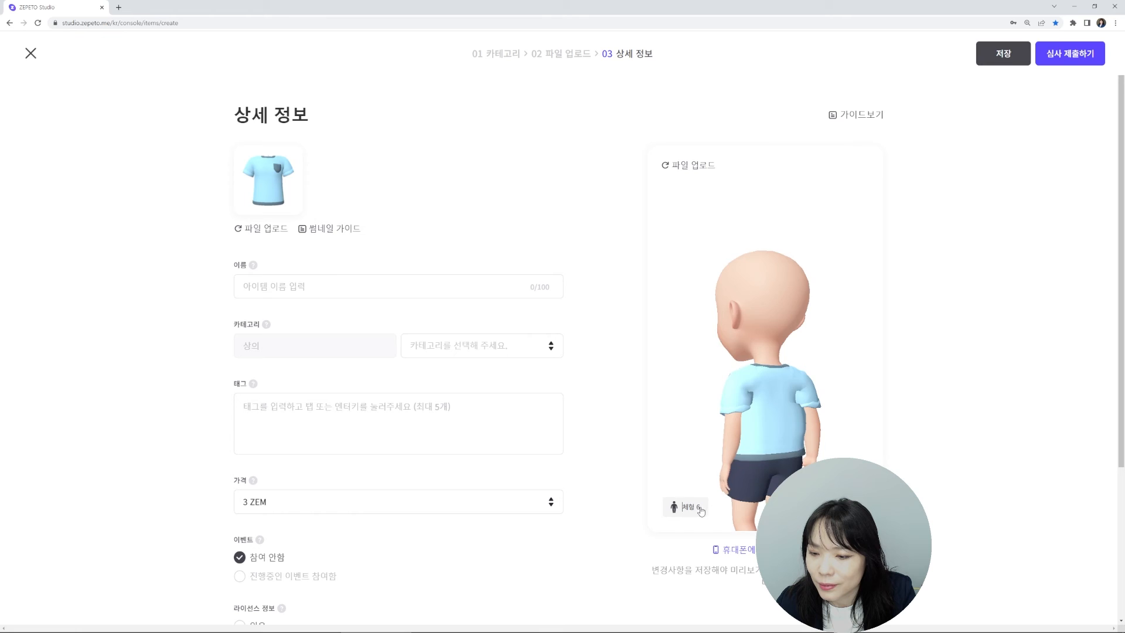
click(696, 507)
click(695, 508)
click(695, 507)
click(696, 507)
click(698, 513)
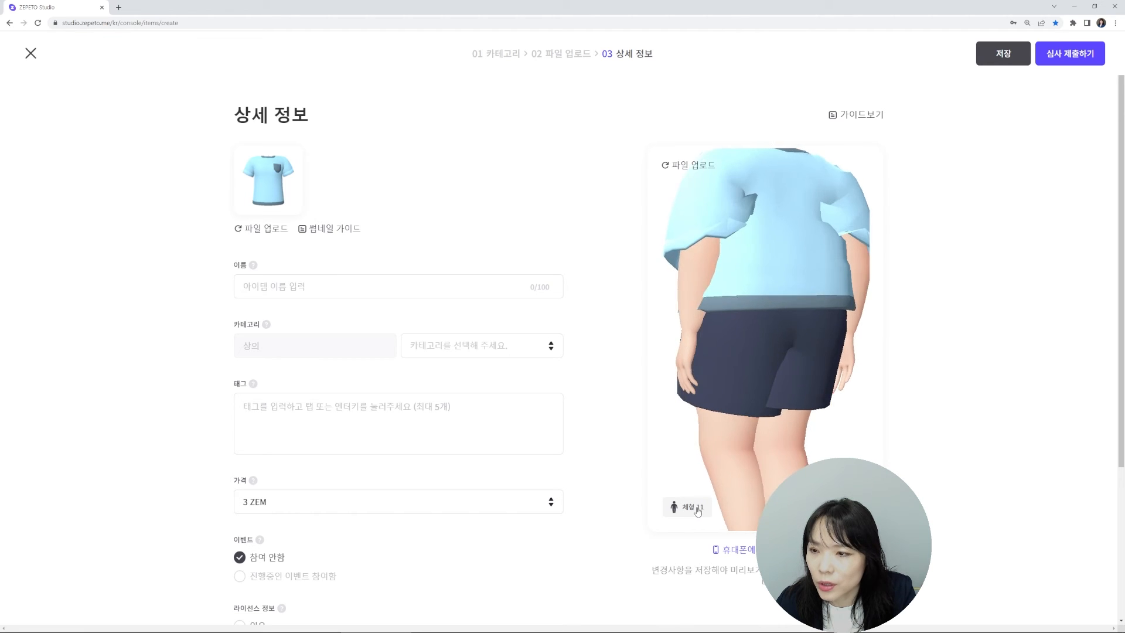
click(698, 511)
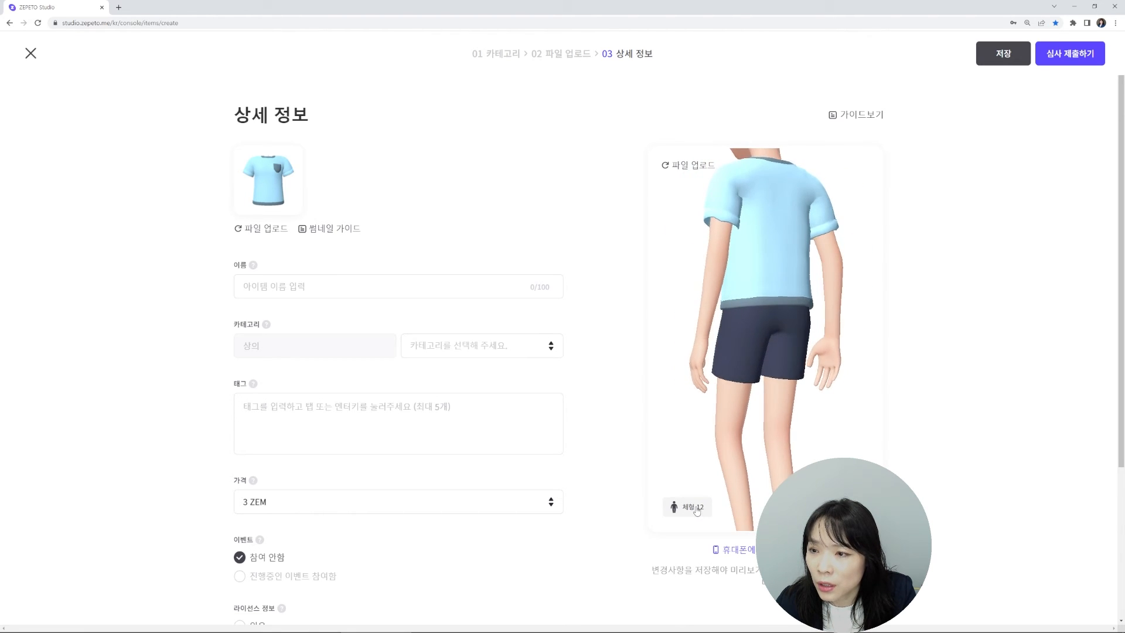
click(697, 511)
click(699, 509)
click(699, 510)
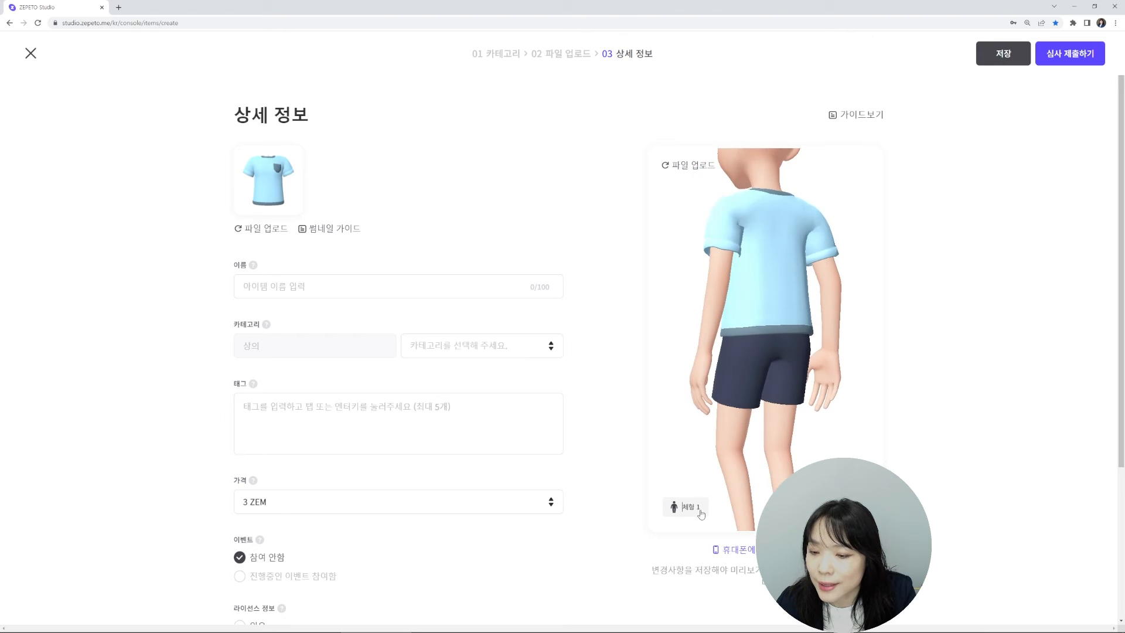
drag(743, 378, 841, 400)
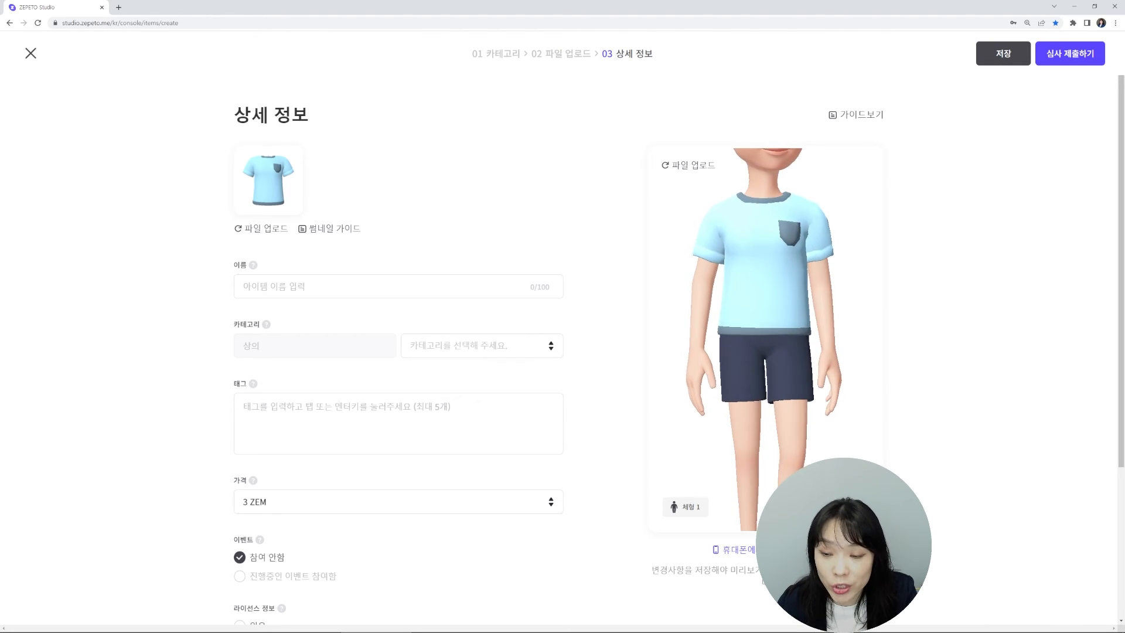
Go through the phone preview option and the item name, category and tag fields of the detail form.
click(782, 550)
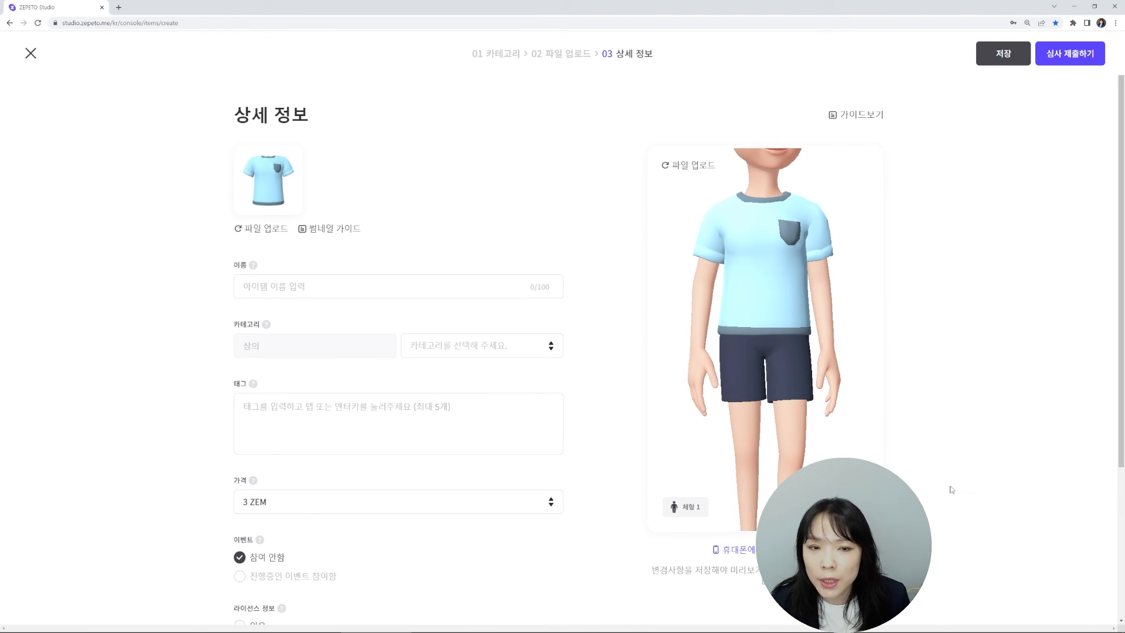
click(296, 286)
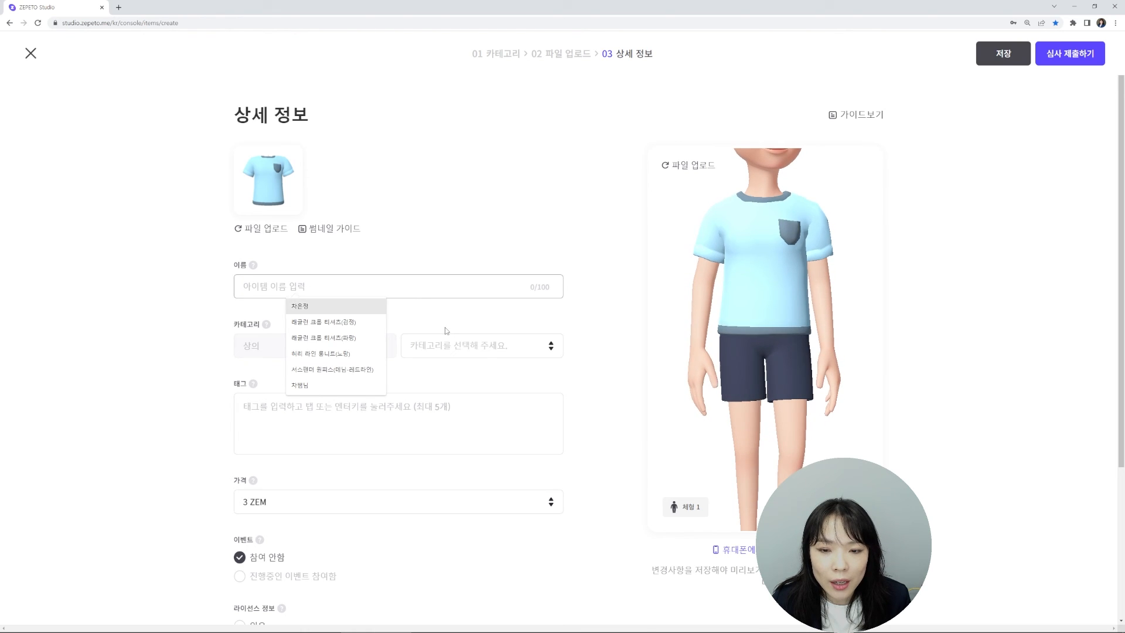
click(484, 348)
click(304, 414)
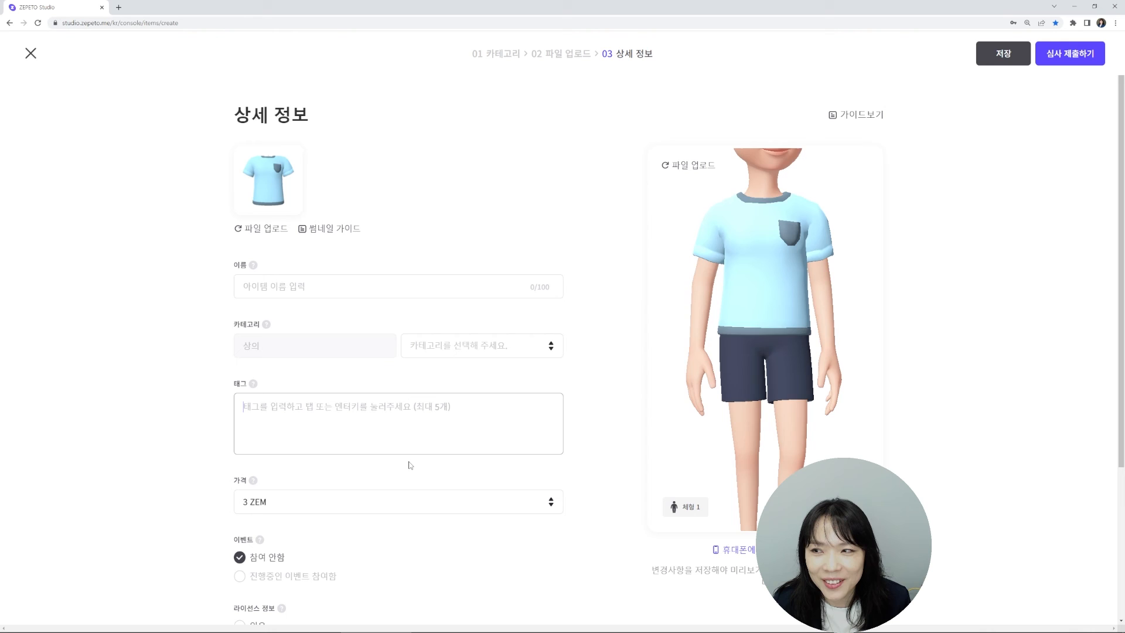